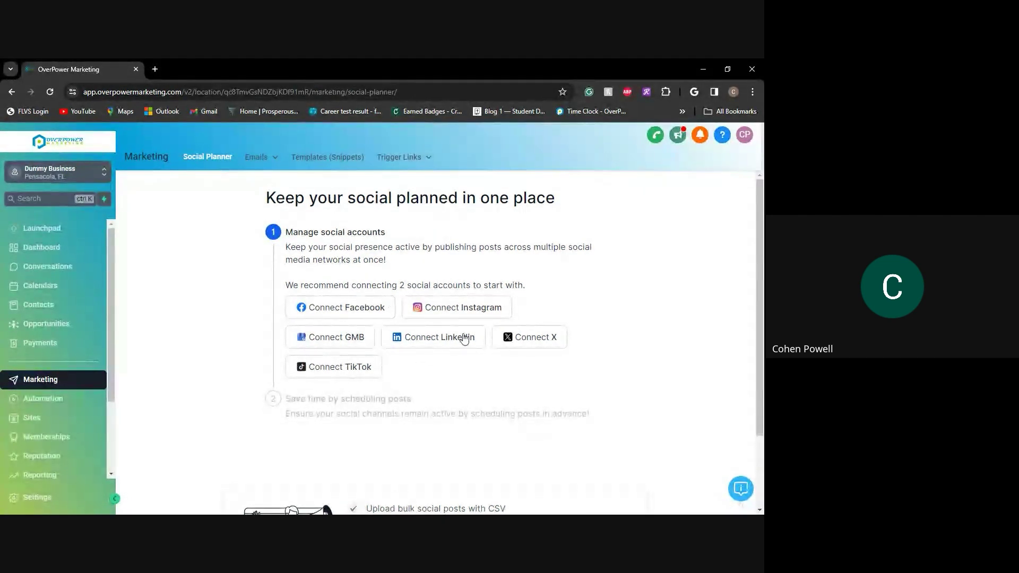
# Switch to the LaborMax Staffing - Tacoma sub-account by searching for "tacom", and reload its Social Planner page
pyautogui.scroll(-1, 459, 375)
pyautogui.scroll(-3, 371, 360)
pyautogui.scroll(3, 223, 265)
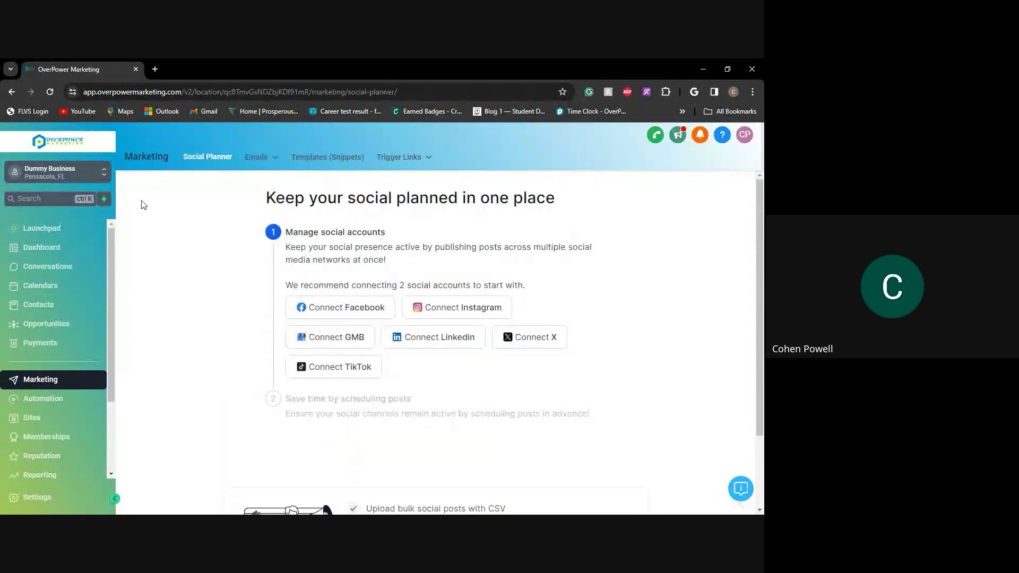
pyautogui.click(75, 179)
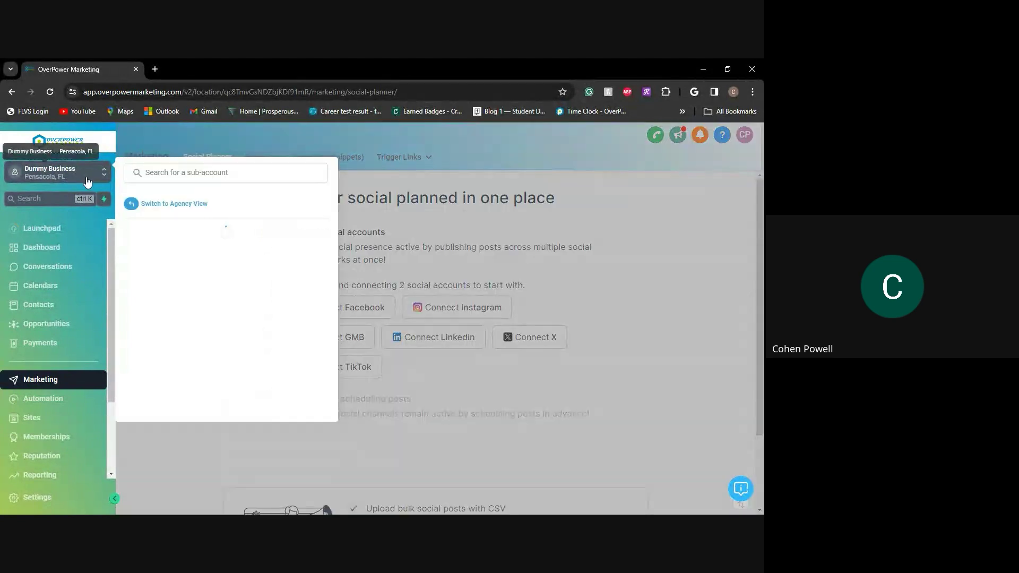
pyautogui.click(202, 174)
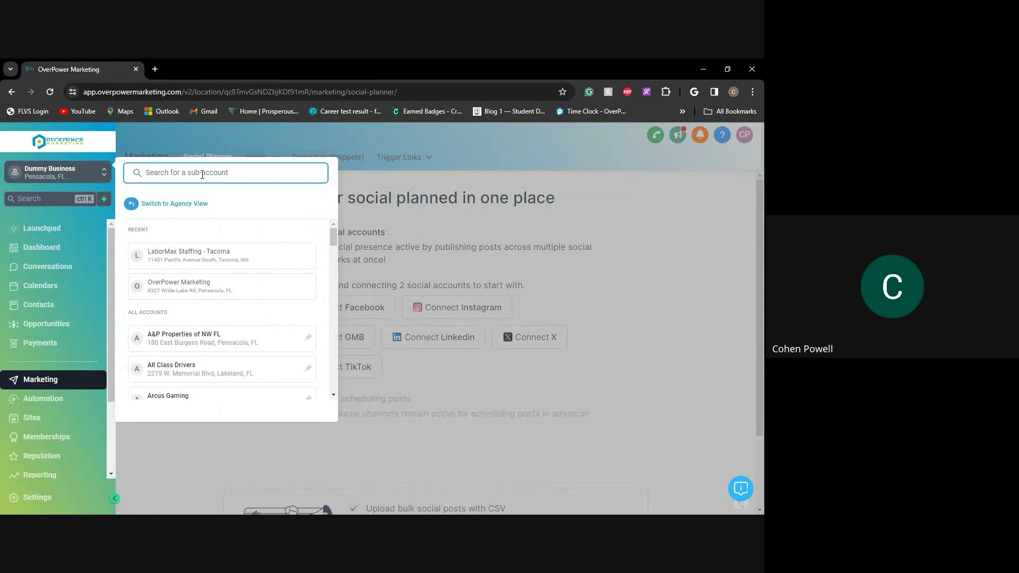
pyautogui.write('tacom')
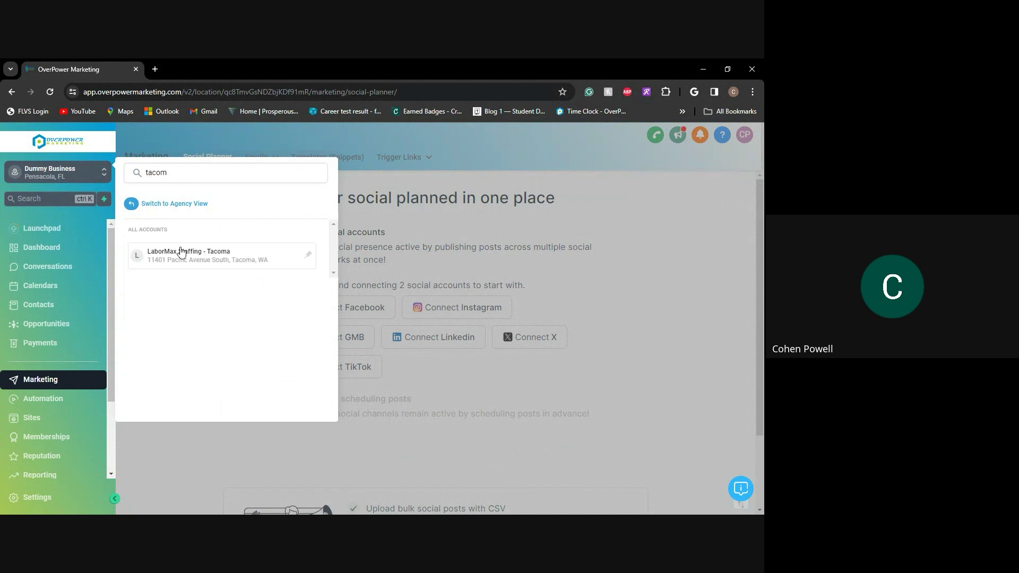
pyautogui.click(182, 251)
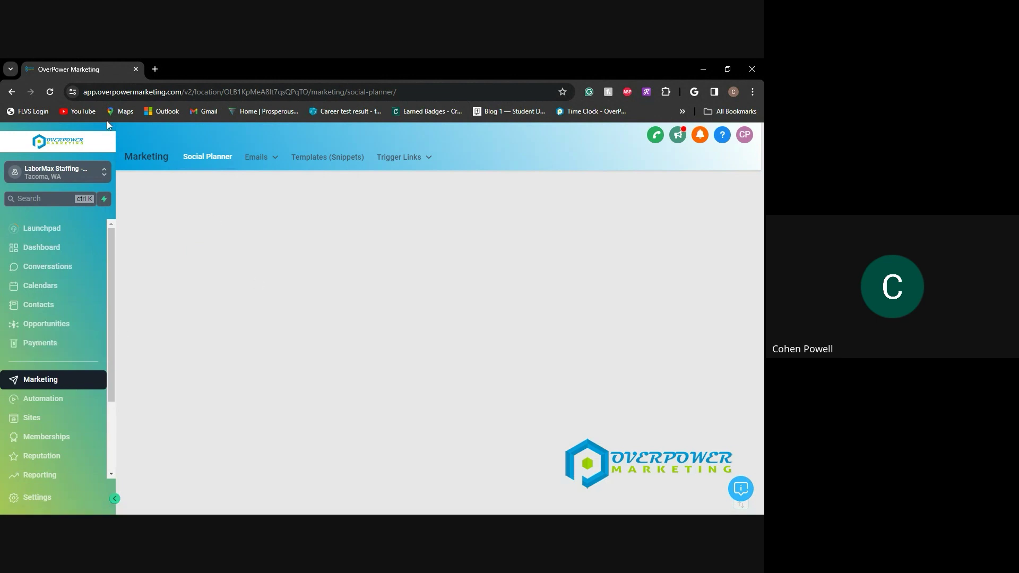
pyautogui.click(49, 93)
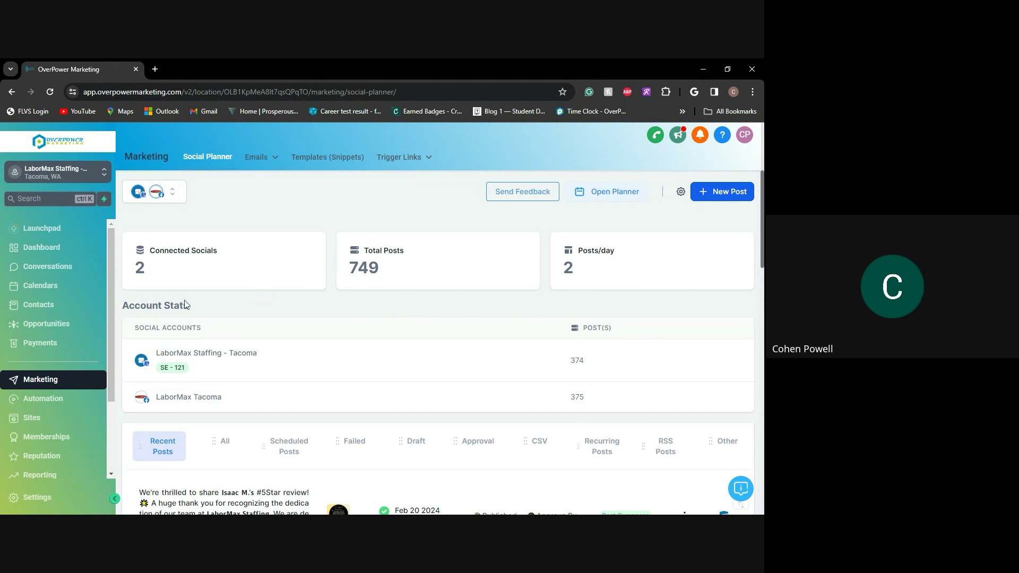
# Review the account stats and the recent posts list, and display the posts in the Approval category
pyautogui.scroll(-1, 548, 344)
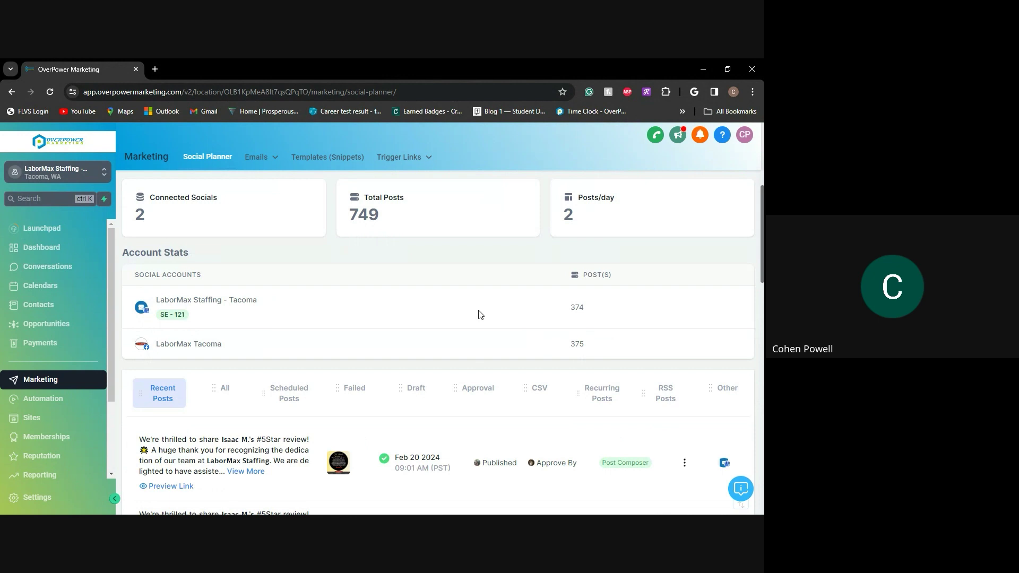
pyautogui.scroll(-2, 478, 314)
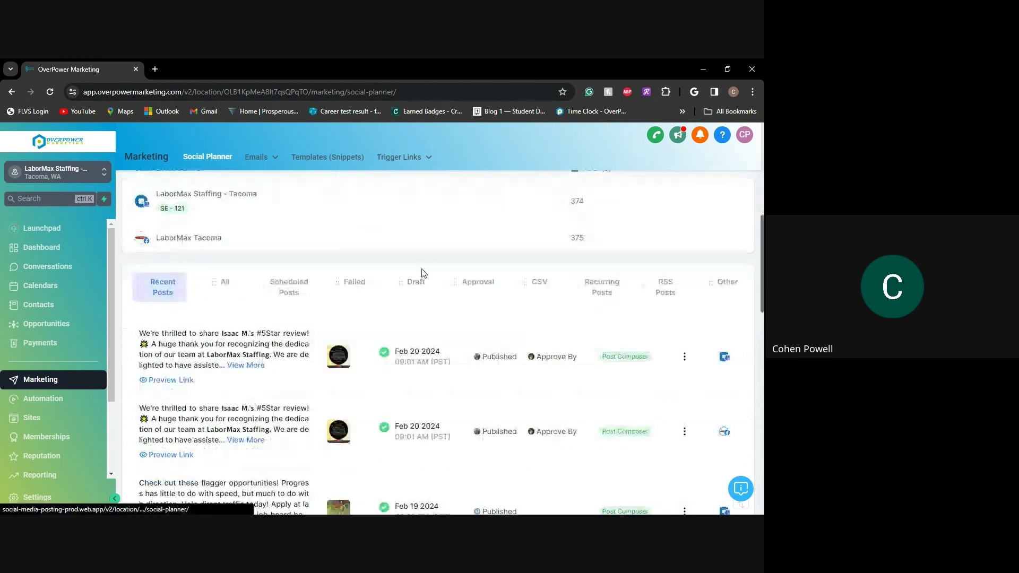
pyautogui.scroll(1, 222, 276)
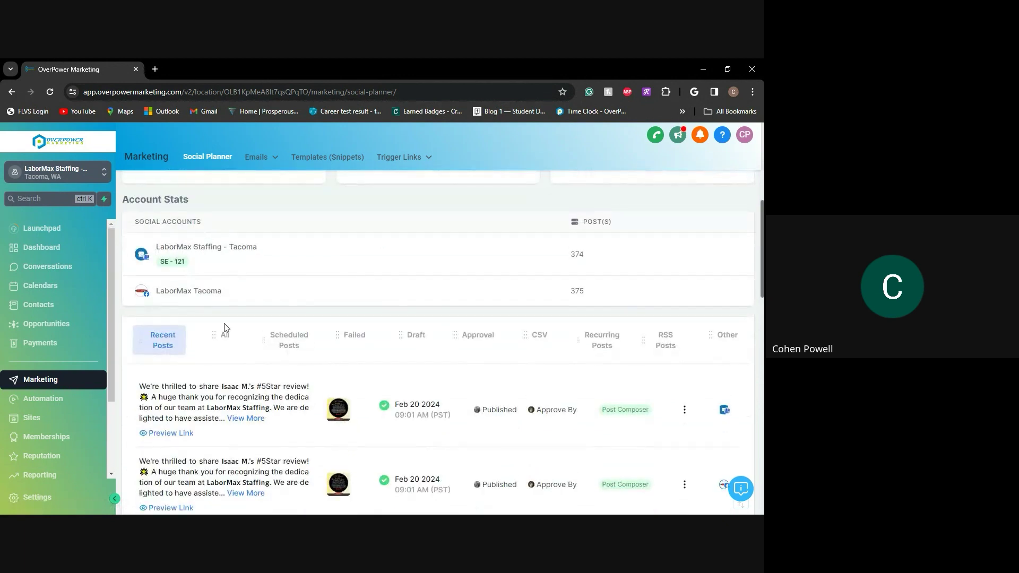
pyautogui.scroll(-1, 197, 296)
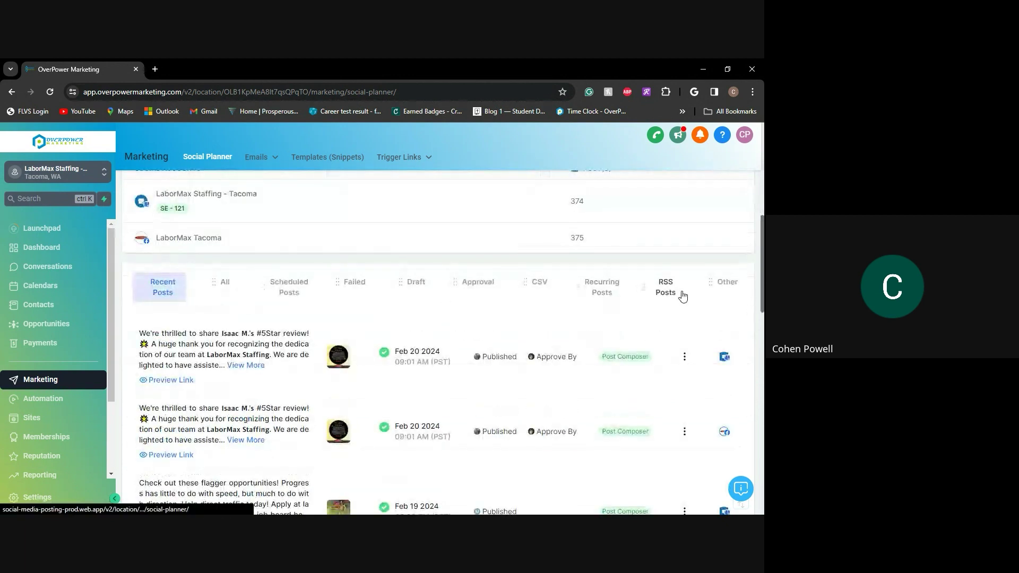
pyautogui.scroll(-1, 679, 289)
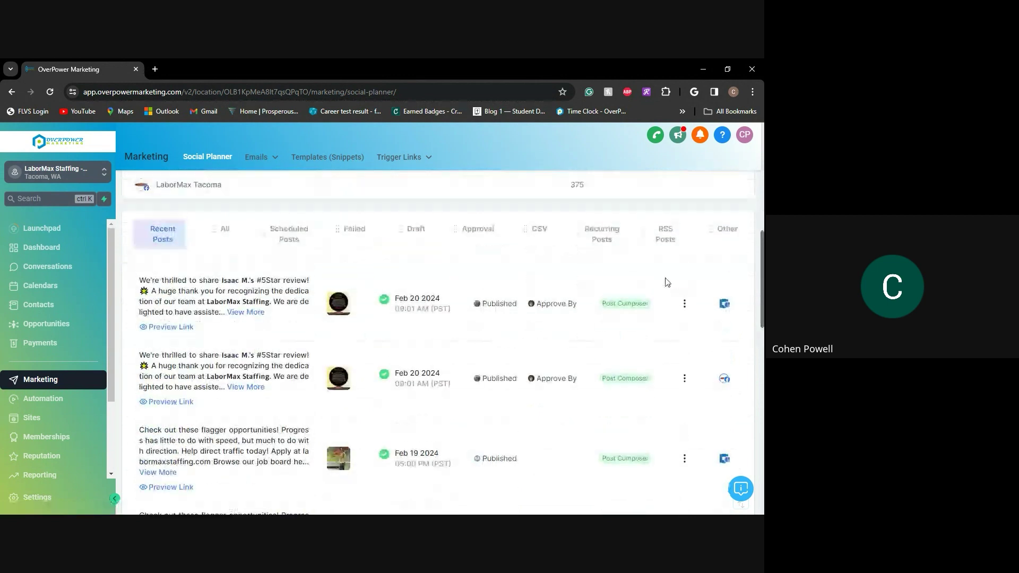
pyautogui.click(466, 233)
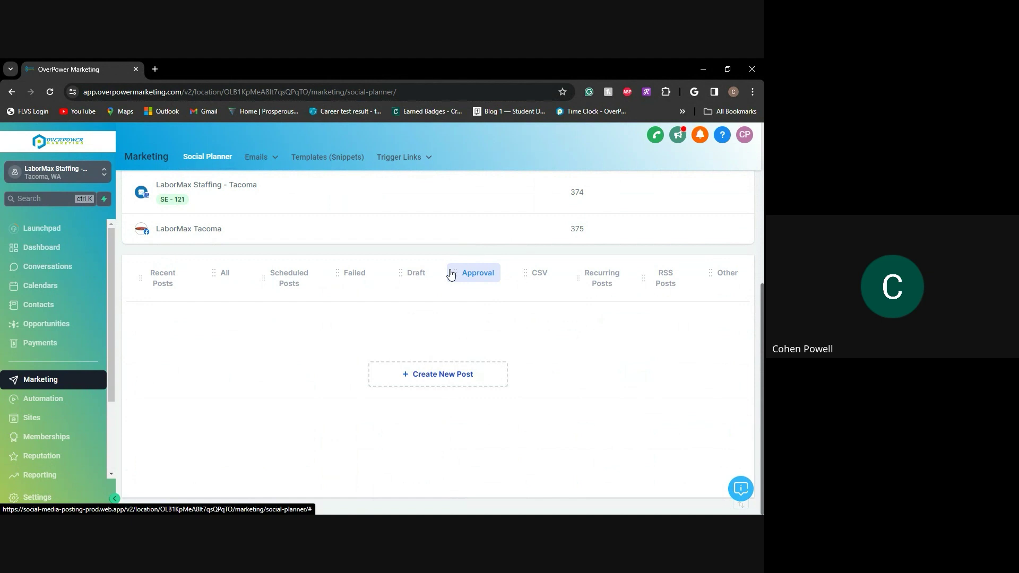
# Open the planner and look through the February 2024 calendar of published and scheduled posts
pyautogui.scroll(3, 496, 268)
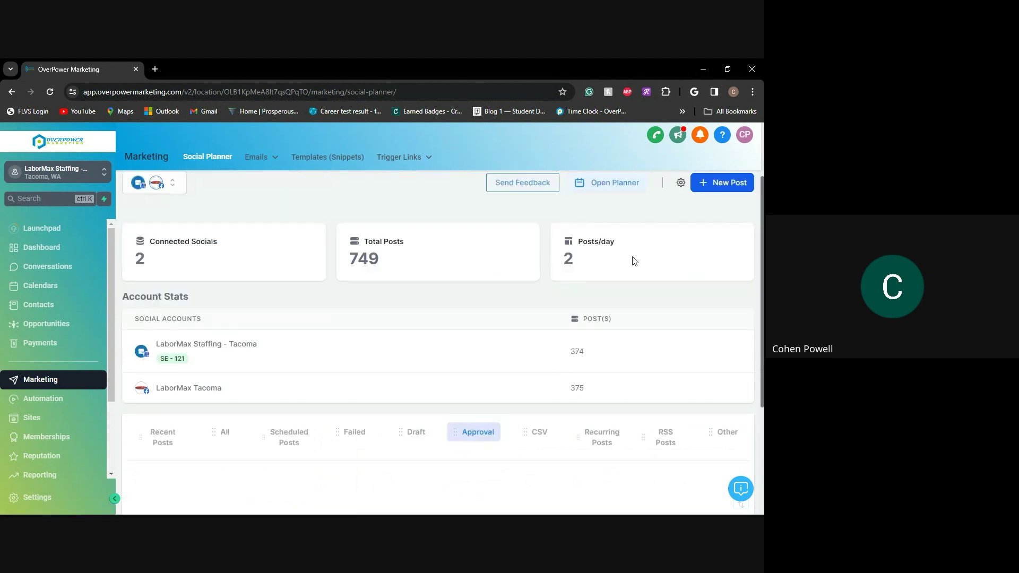
pyautogui.click(614, 184)
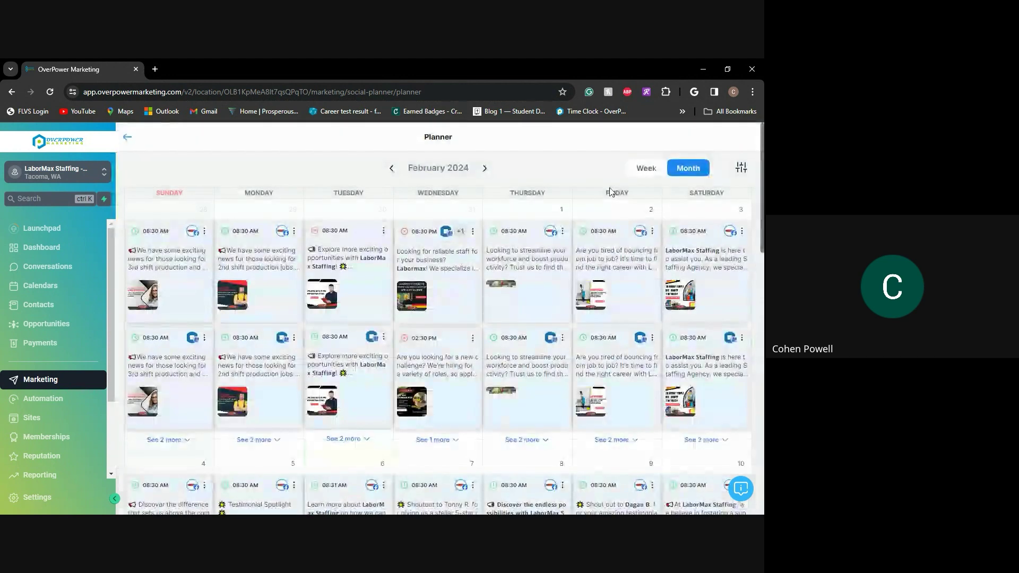
pyautogui.scroll(-1, 79, 321)
pyautogui.scroll(-6, 140, 309)
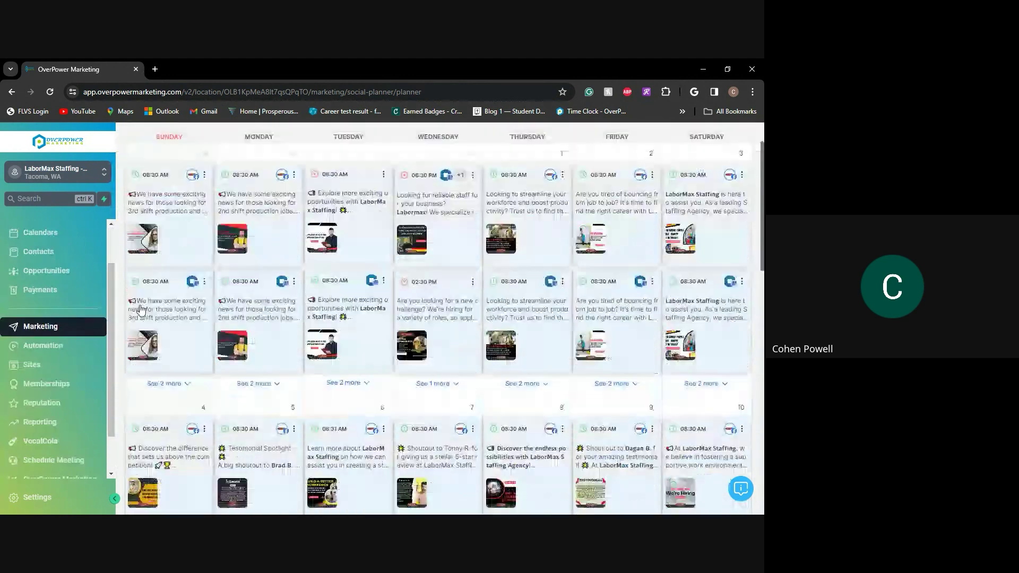
pyautogui.scroll(-1, 141, 309)
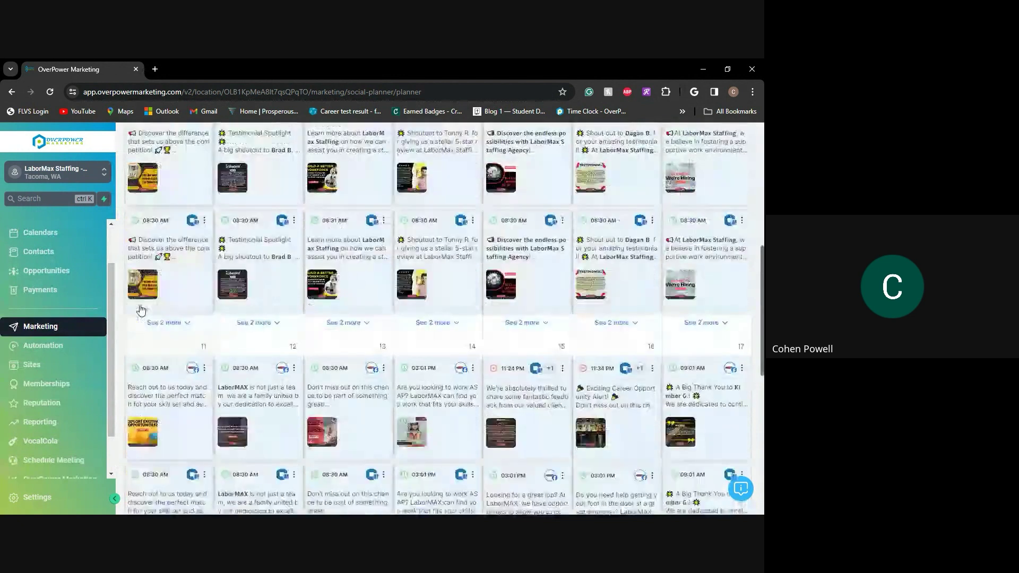
pyautogui.scroll(-4, 142, 309)
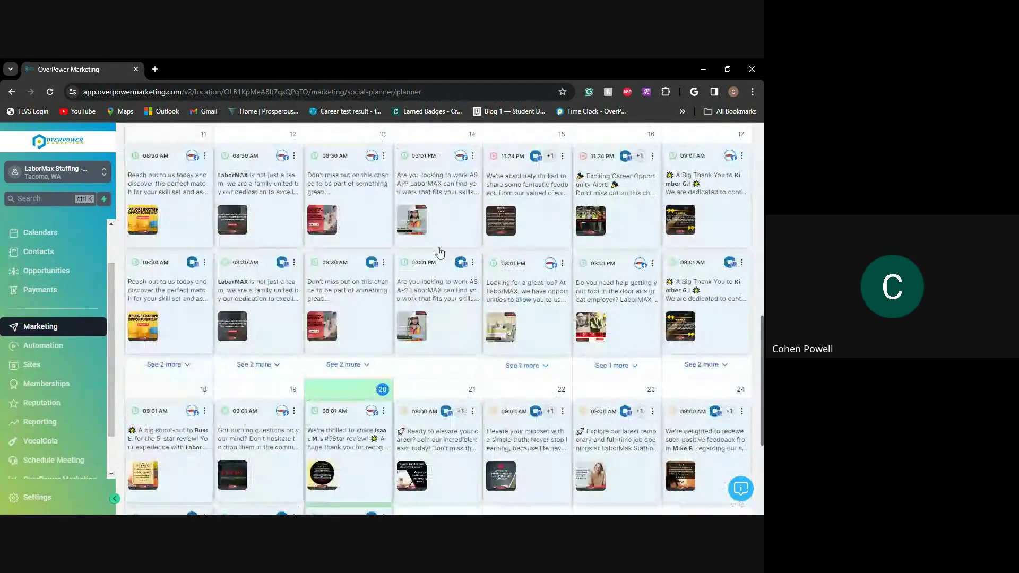
pyautogui.scroll(-2, 491, 265)
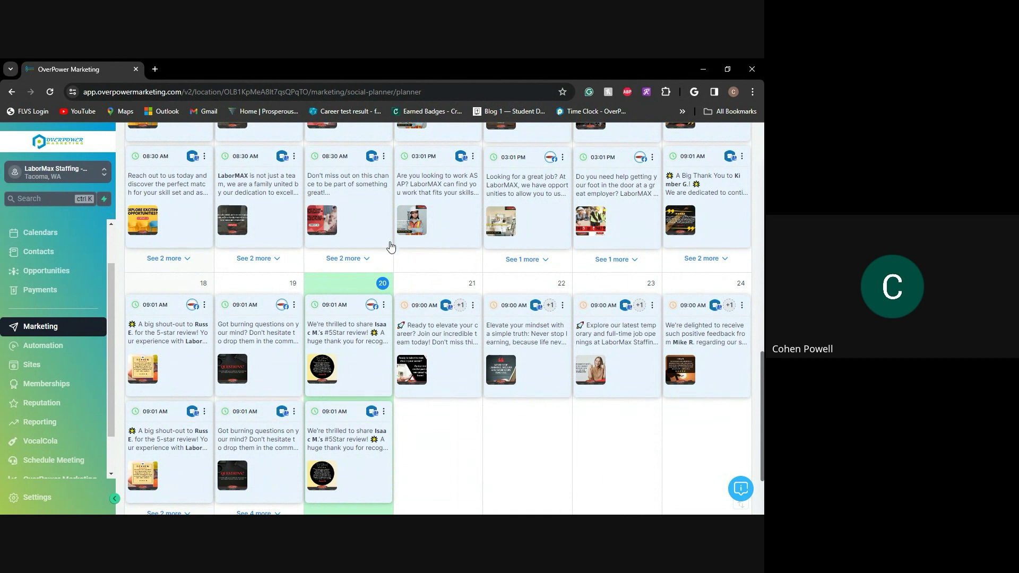
pyautogui.scroll(4, 471, 282)
pyautogui.scroll(5, 471, 282)
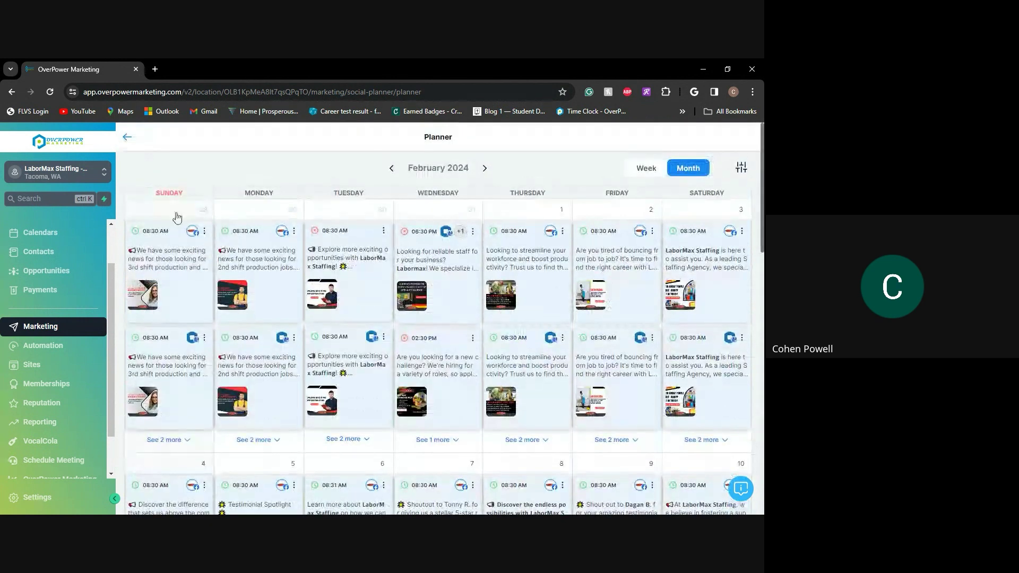
# Reschedule the "Ready to elevate your career?" post from February 21 to February 29, and move it back to February 21
pyautogui.scroll(-5, 242, 257)
pyautogui.scroll(-3, 241, 257)
pyautogui.scroll(-3, 312, 293)
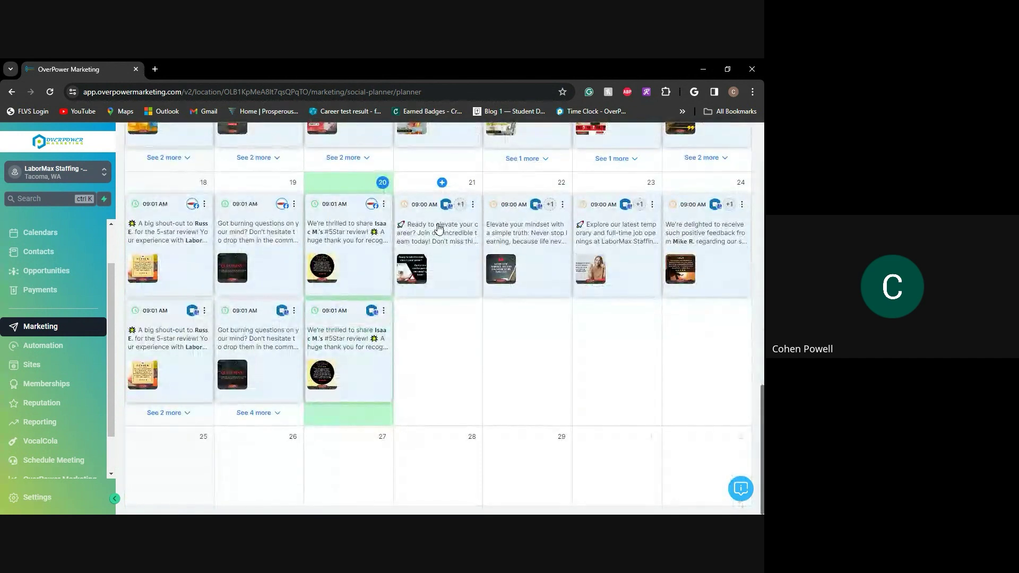
pyautogui.moveTo(438, 229); pyautogui.dragTo(527, 422)
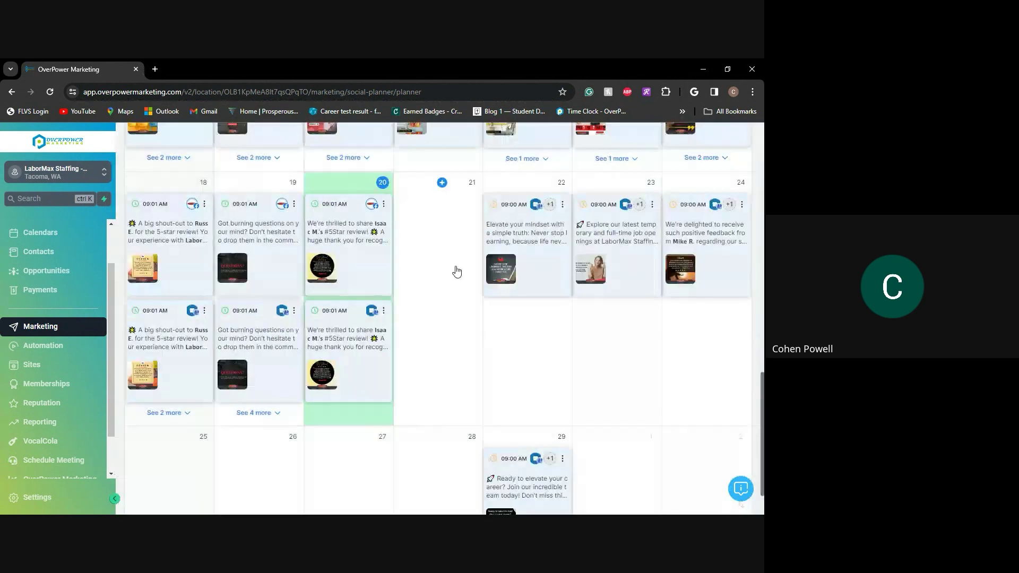
pyautogui.scroll(-1, 456, 272)
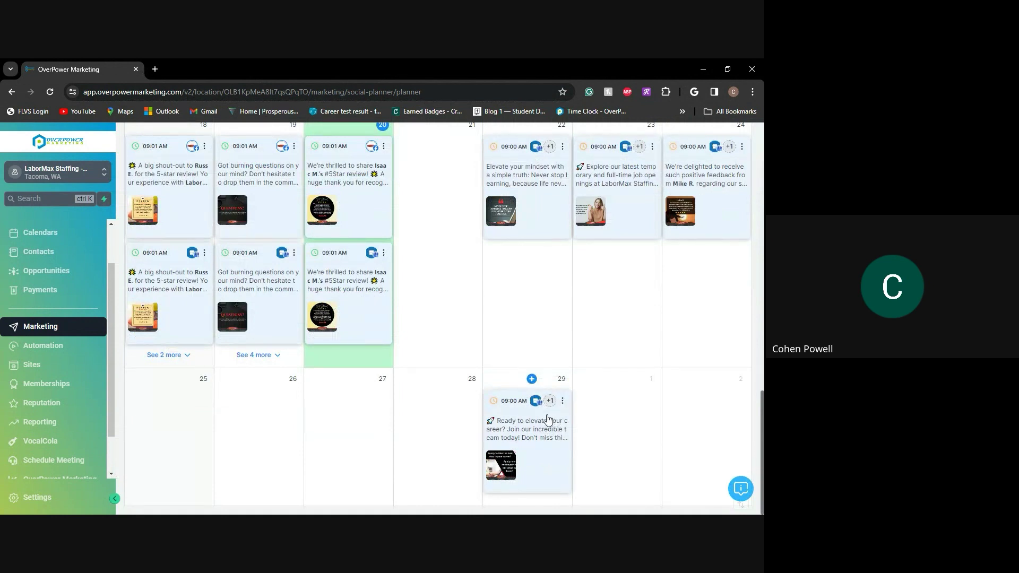
pyautogui.scroll(1, 544, 421)
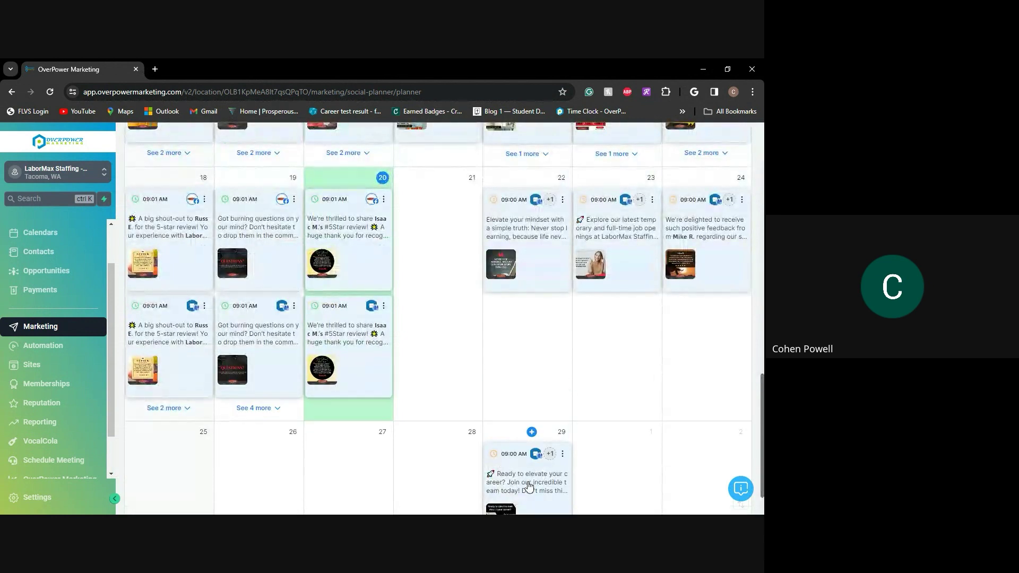
pyautogui.moveTo(528, 486); pyautogui.dragTo(434, 235)
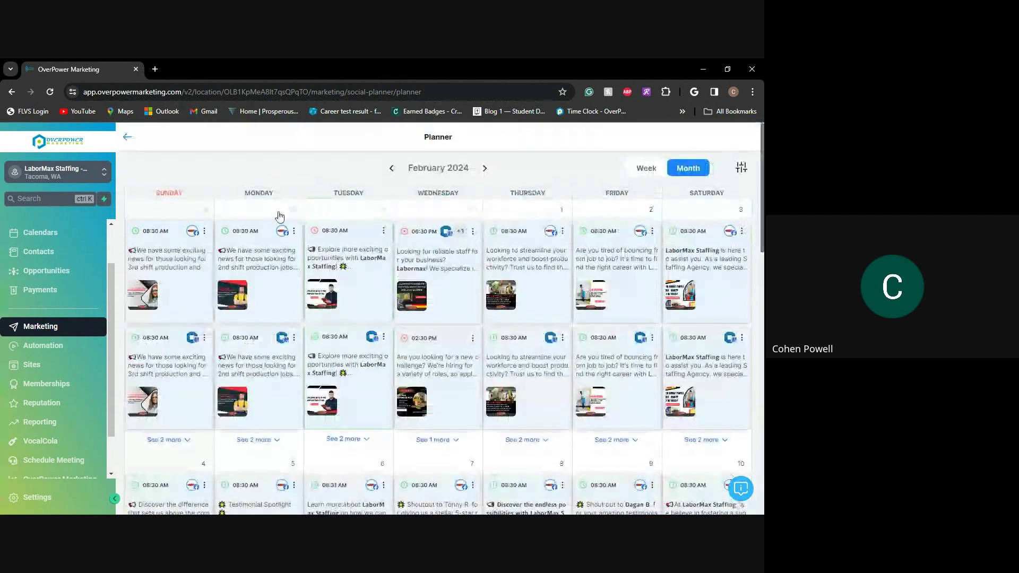
# Leave the planner and create a new social post with all connected accounts selected as destinations
pyautogui.click(126, 142)
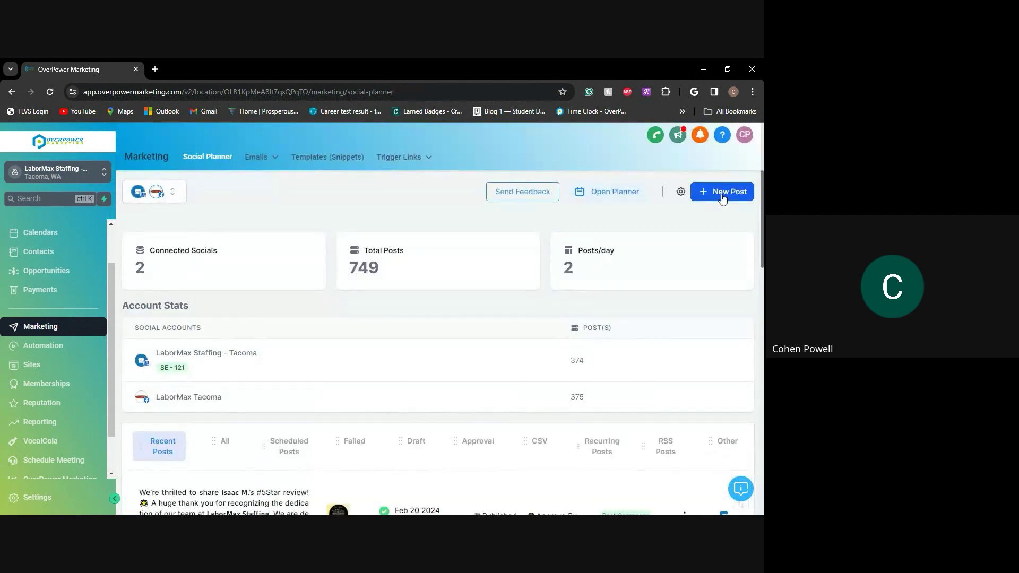
pyautogui.click(722, 197)
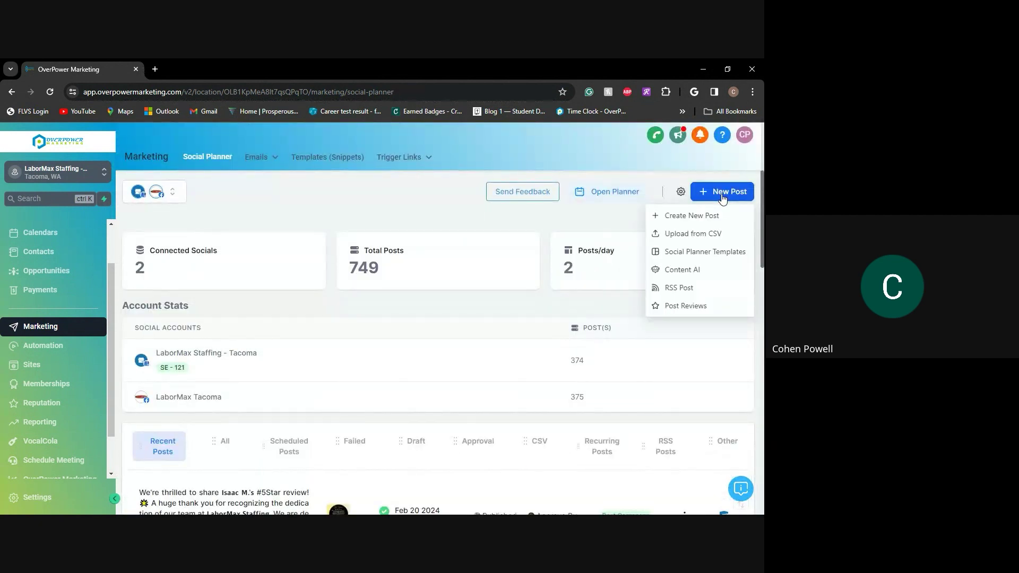
pyautogui.click(689, 216)
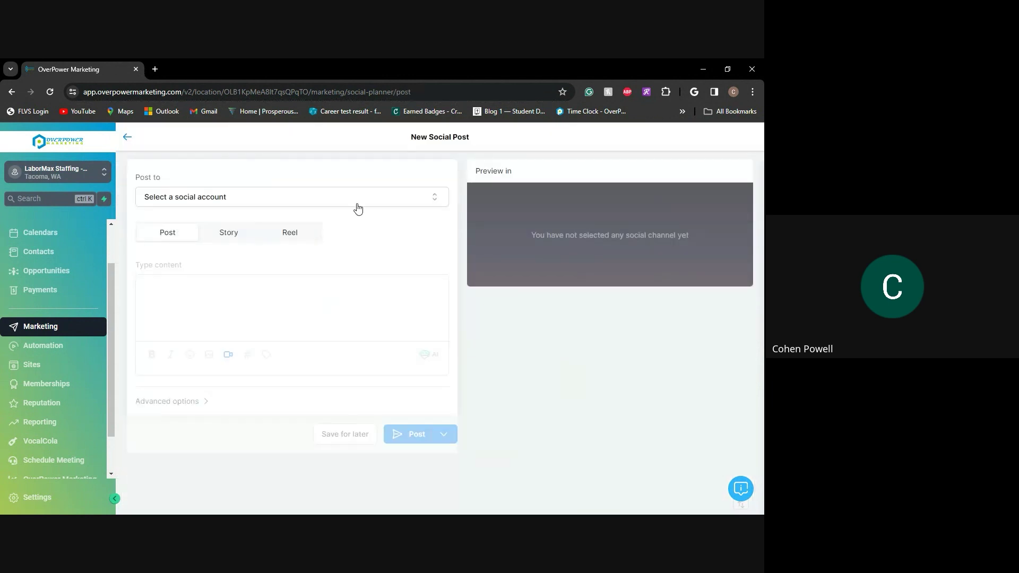
pyautogui.click(326, 205)
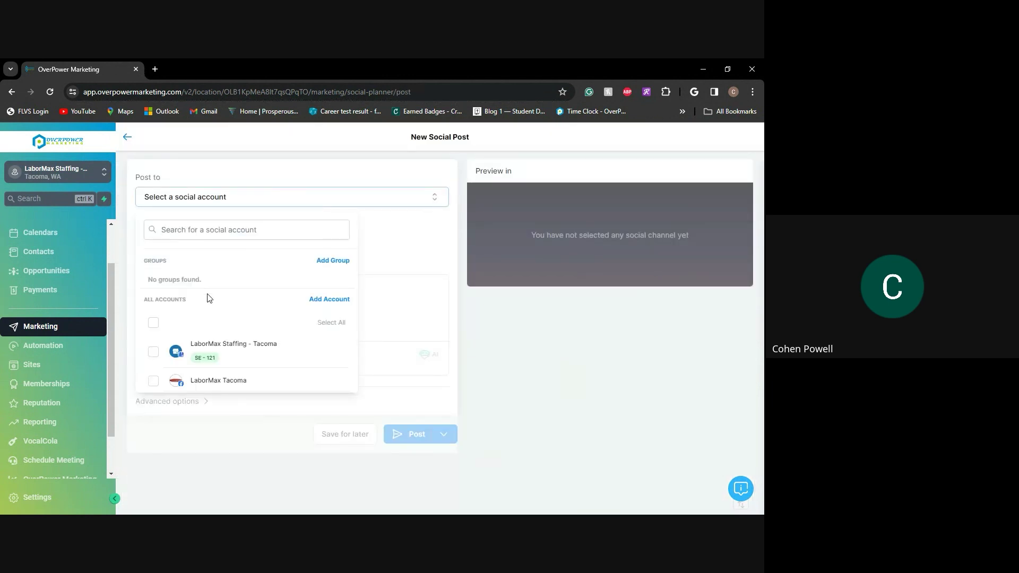
pyautogui.click(154, 324)
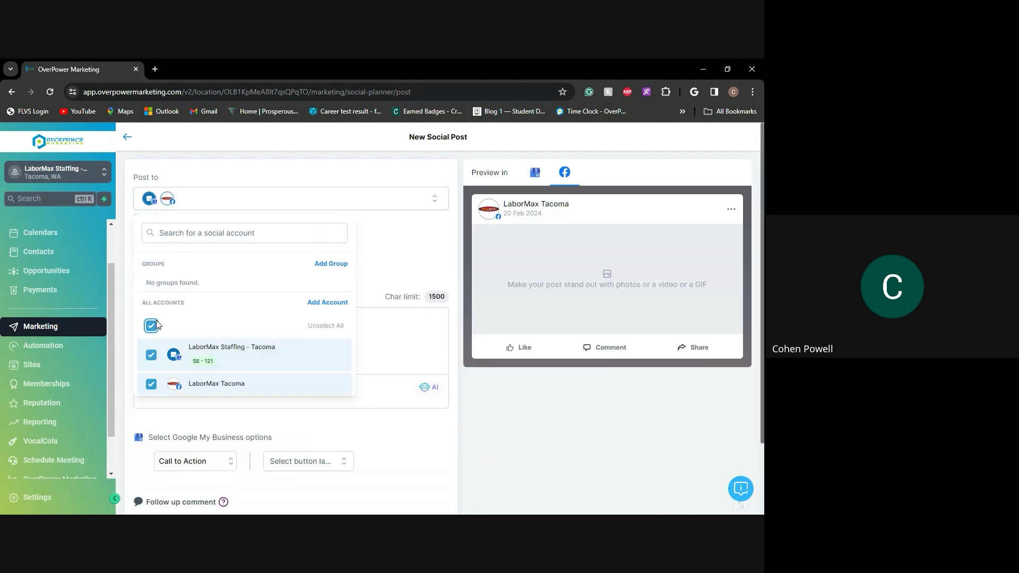
pyautogui.click(425, 268)
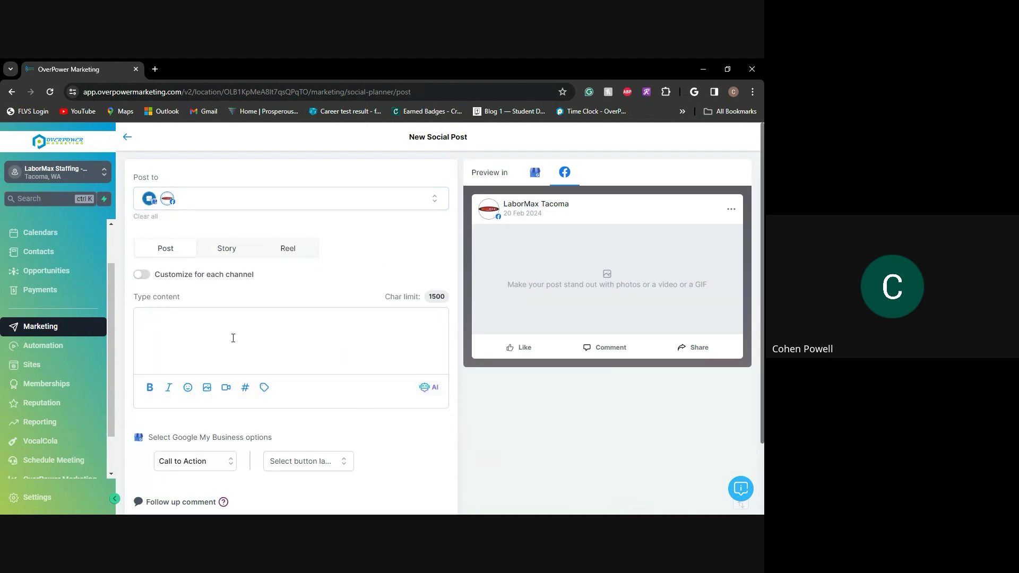
# Enter "Hello there" as the post content and check its Google My Business and Facebook previews
pyautogui.write('He')
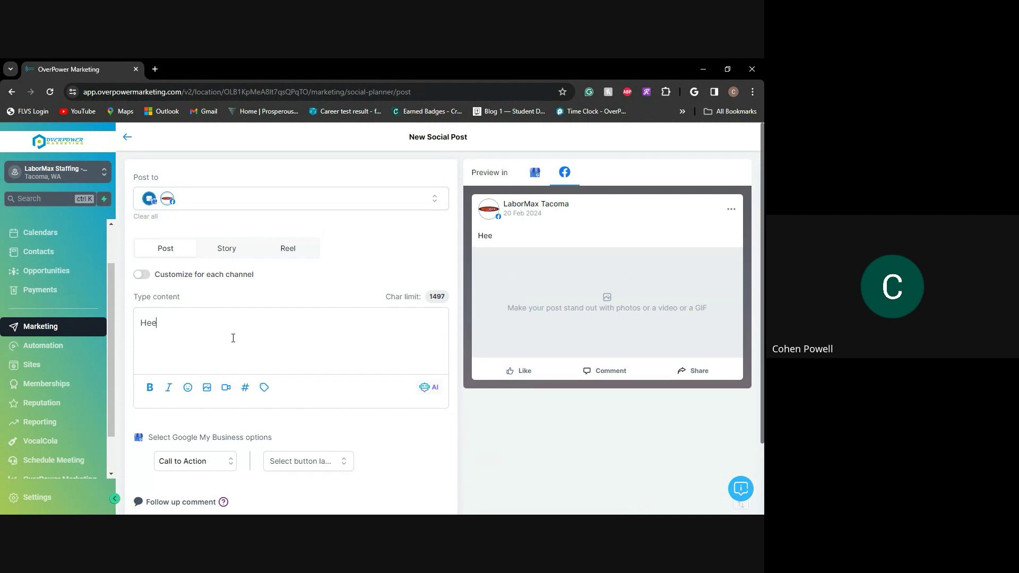
pyautogui.write('llo ther')
pyautogui.click(535, 172)
pyautogui.click(565, 173)
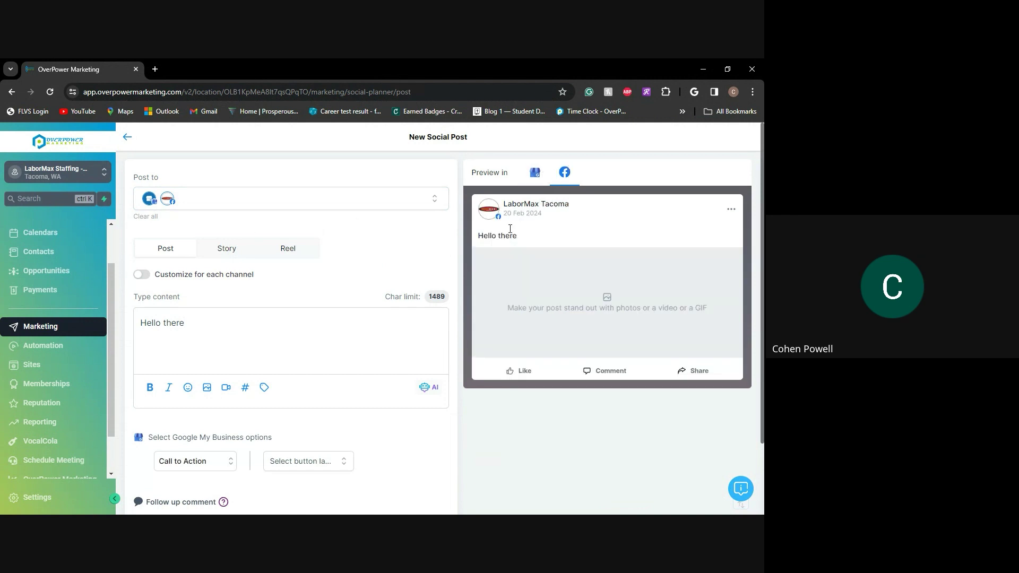
# Generate one AI image of "A field of flowers" in the Photo style and attach it to the post
pyautogui.click(207, 388)
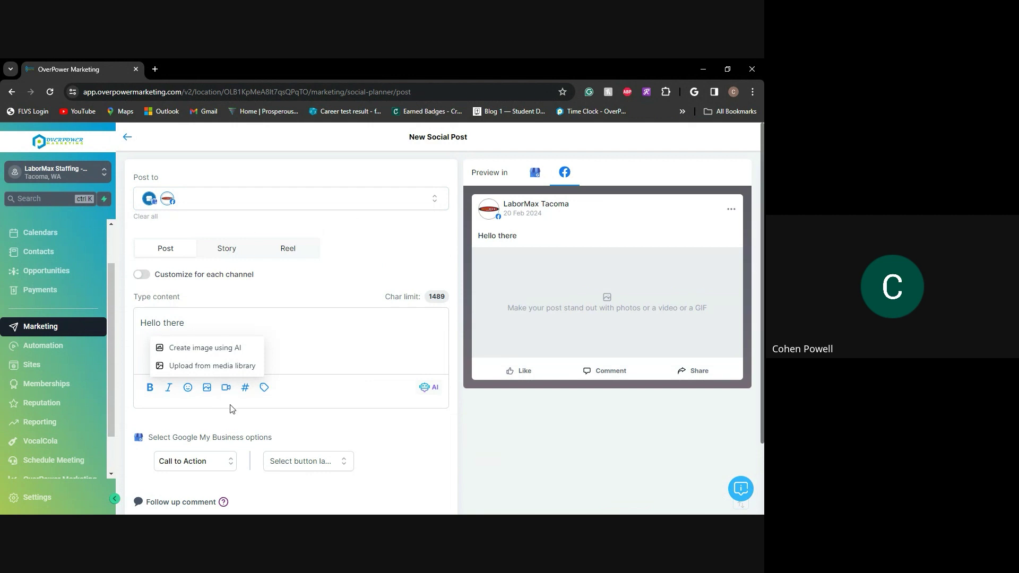
pyautogui.click(220, 349)
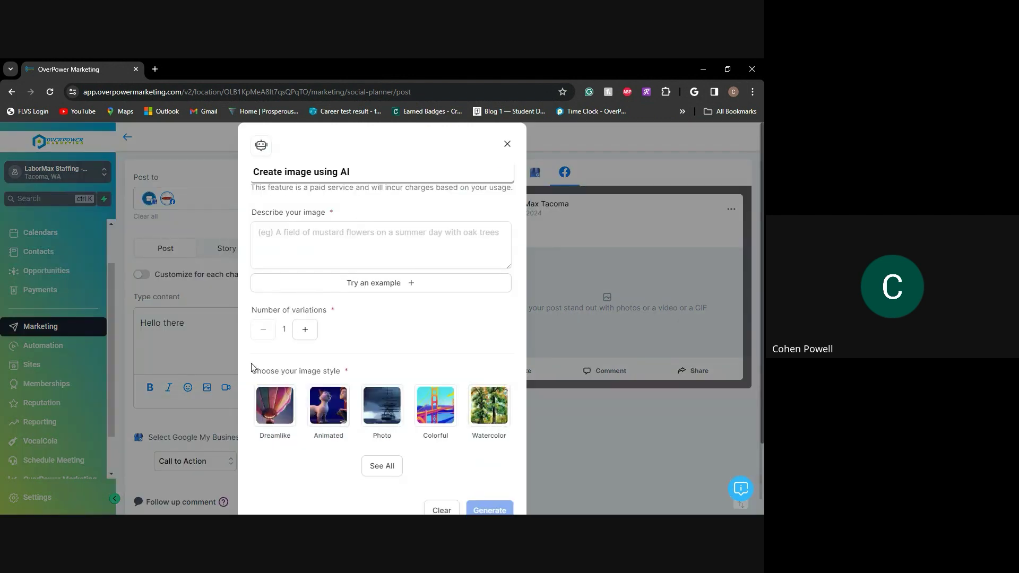
pyautogui.click(339, 253)
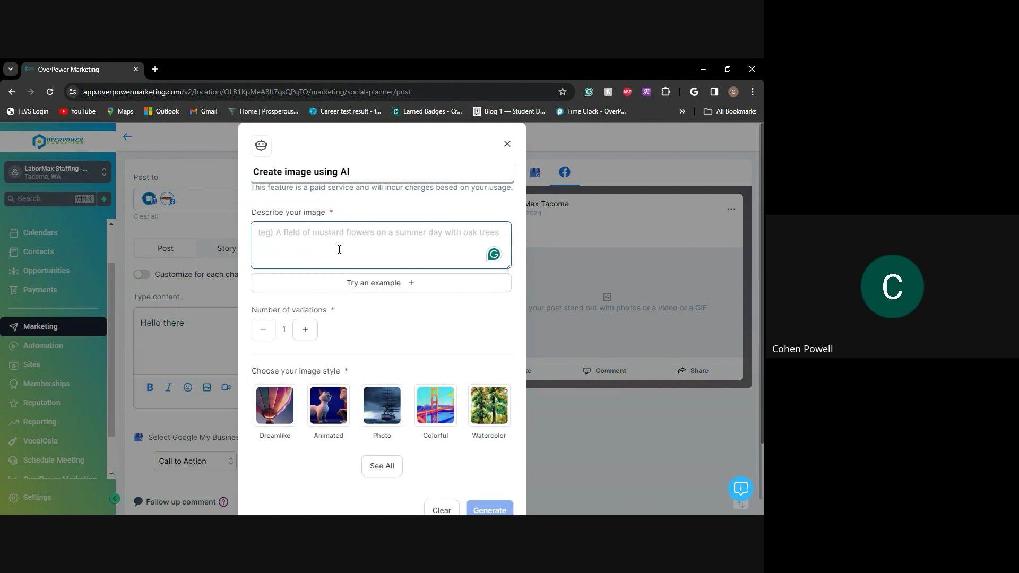
pyautogui.write('A')
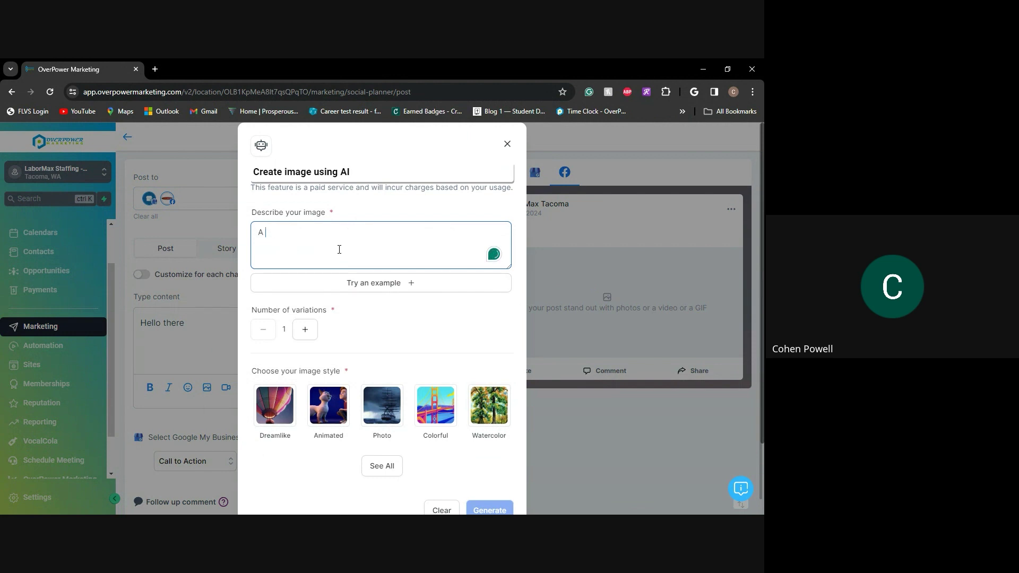
pyautogui.write(' field of flowers')
pyautogui.scroll(-1, 359, 289)
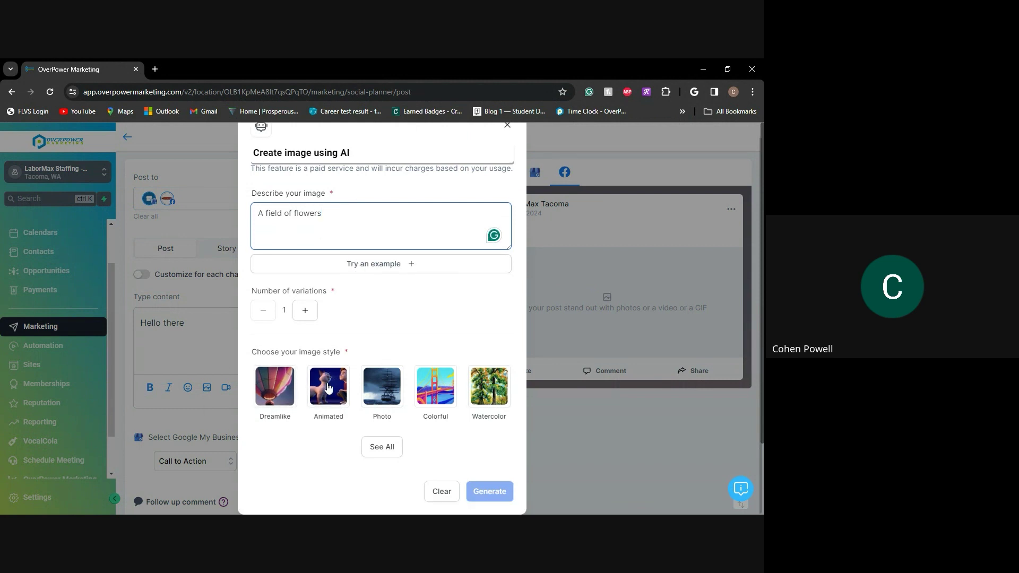
pyautogui.click(382, 388)
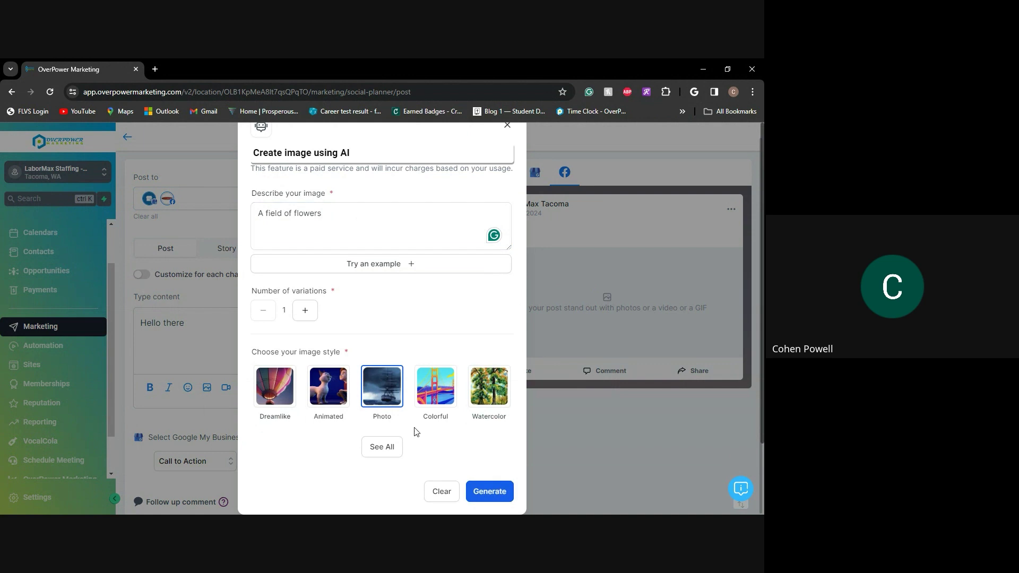
pyautogui.click(497, 494)
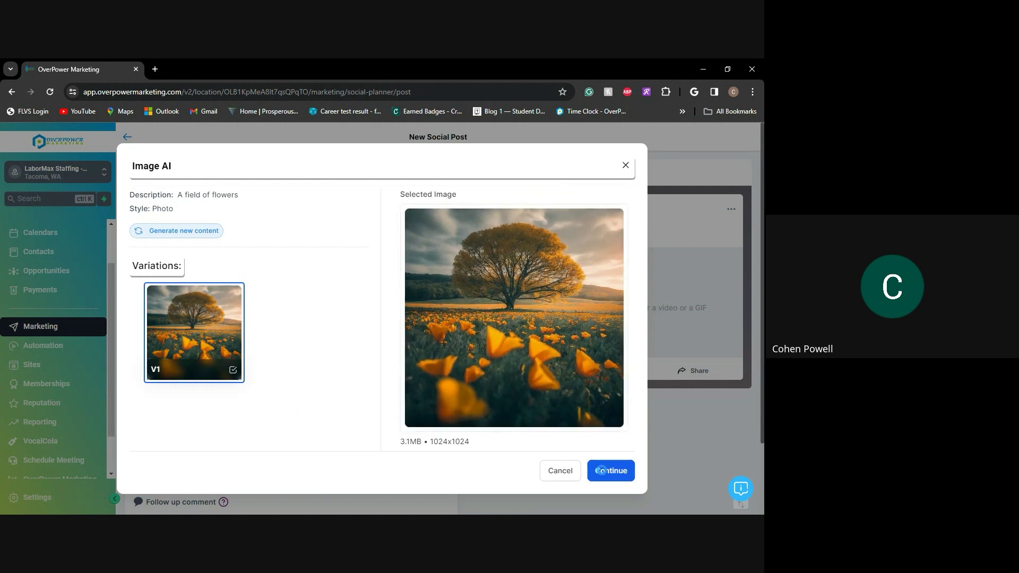
pyautogui.click(597, 466)
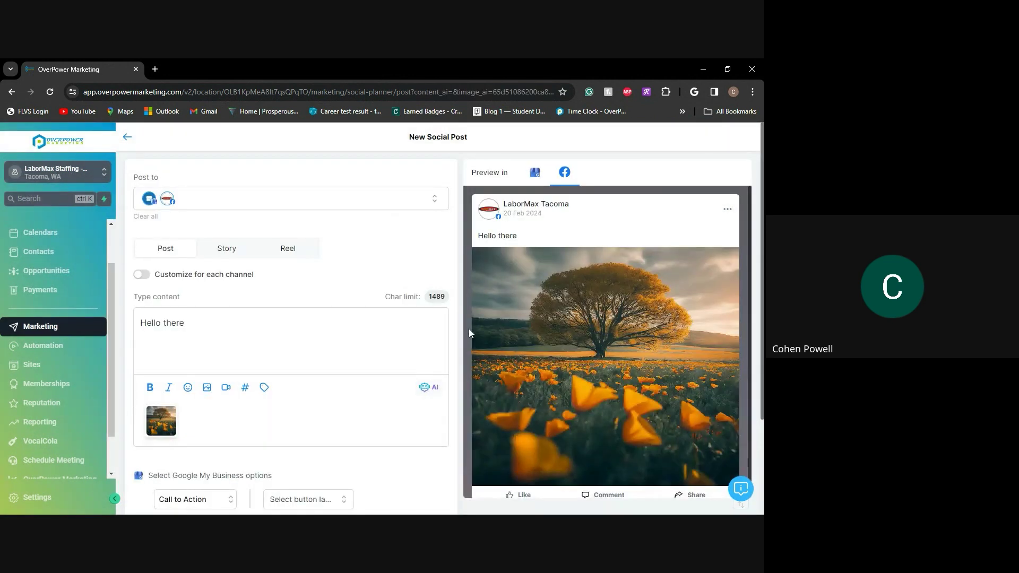
# Look through the post's publishing options, including scheduling, approval and recurring posts, and close them without choosing one
pyautogui.scroll(-3, 469, 329)
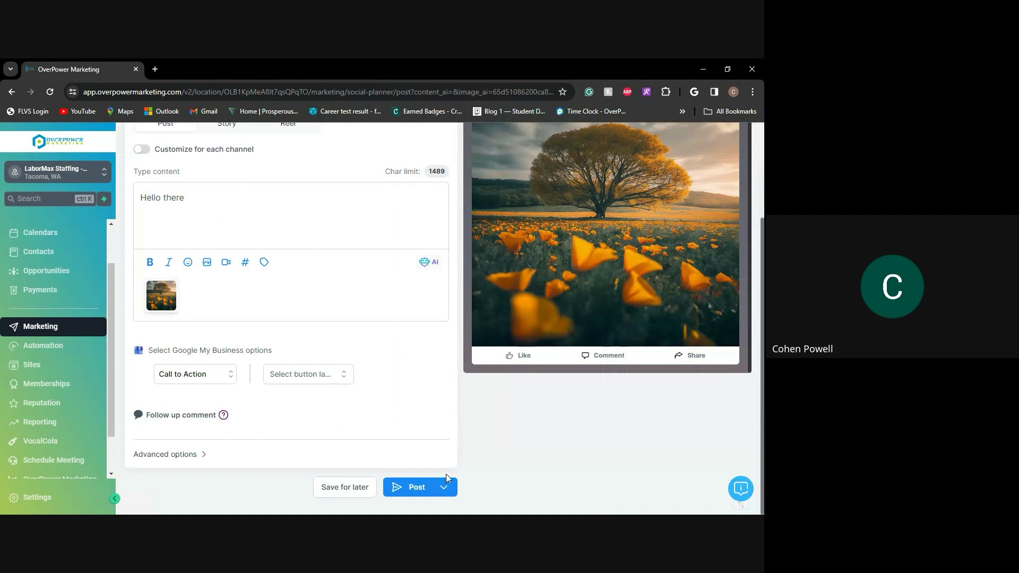
pyautogui.click(444, 487)
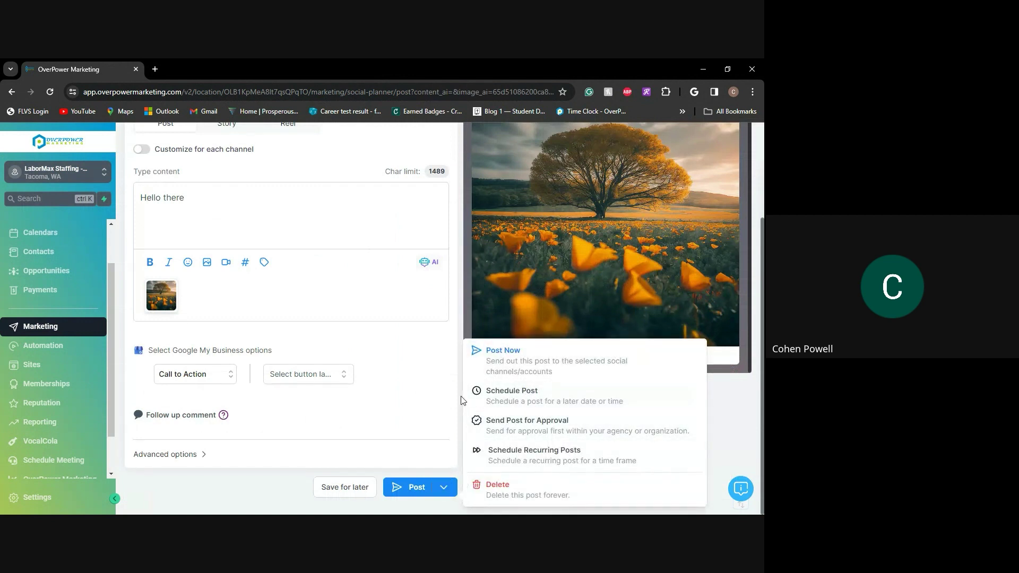
pyautogui.click(331, 391)
pyautogui.scroll(2, 380, 362)
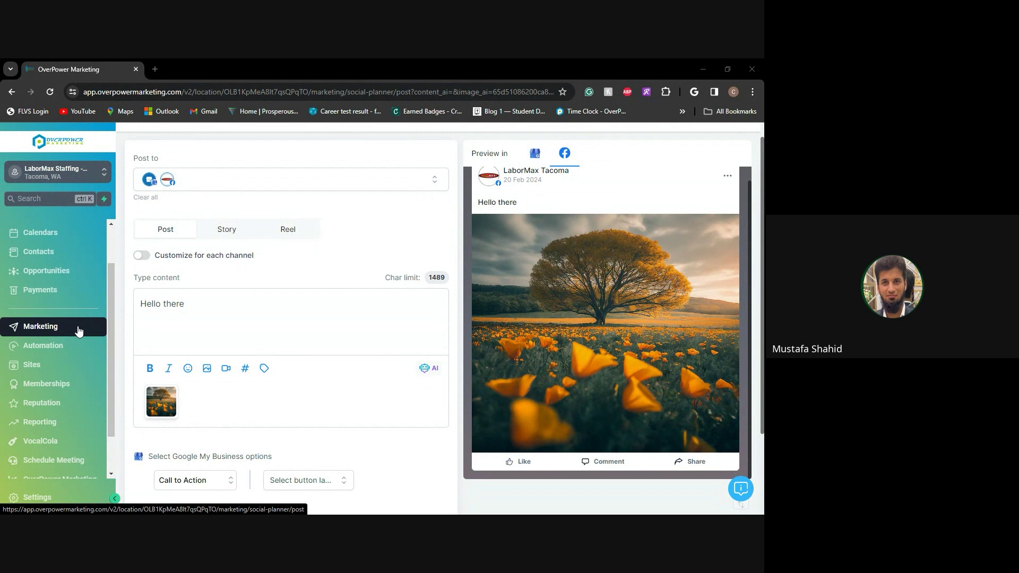
pyautogui.scroll(-2, 252, 335)
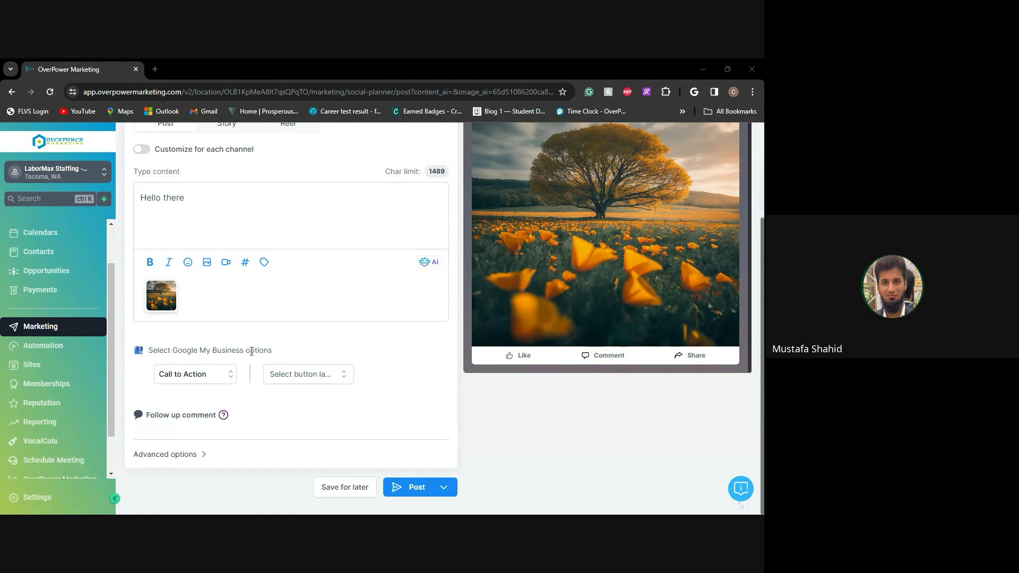
pyautogui.scroll(3, 251, 352)
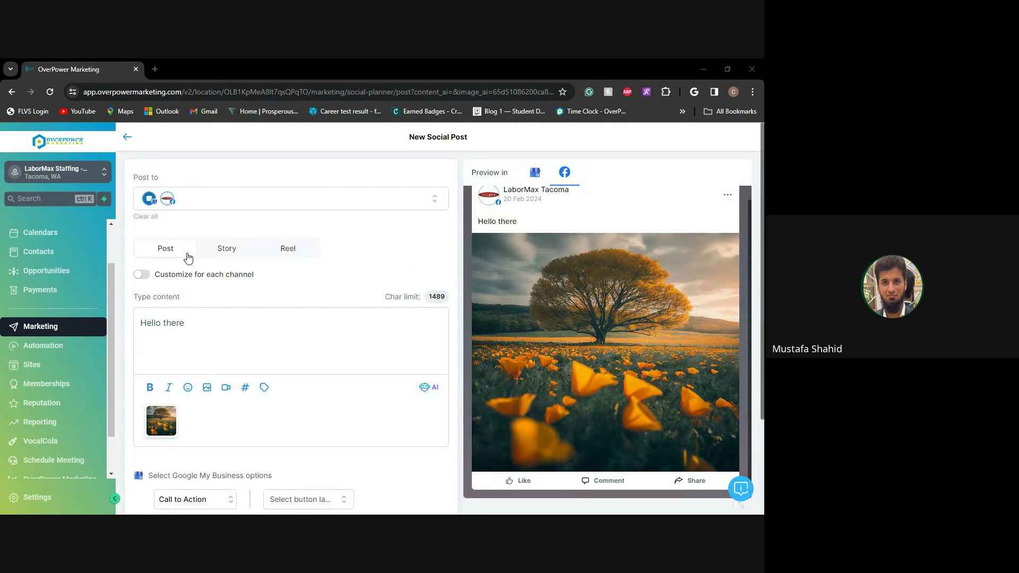
# Enable customization for each channel, shorten the Google My Business text to "Hello", and check the Facebook version
pyautogui.click(142, 275)
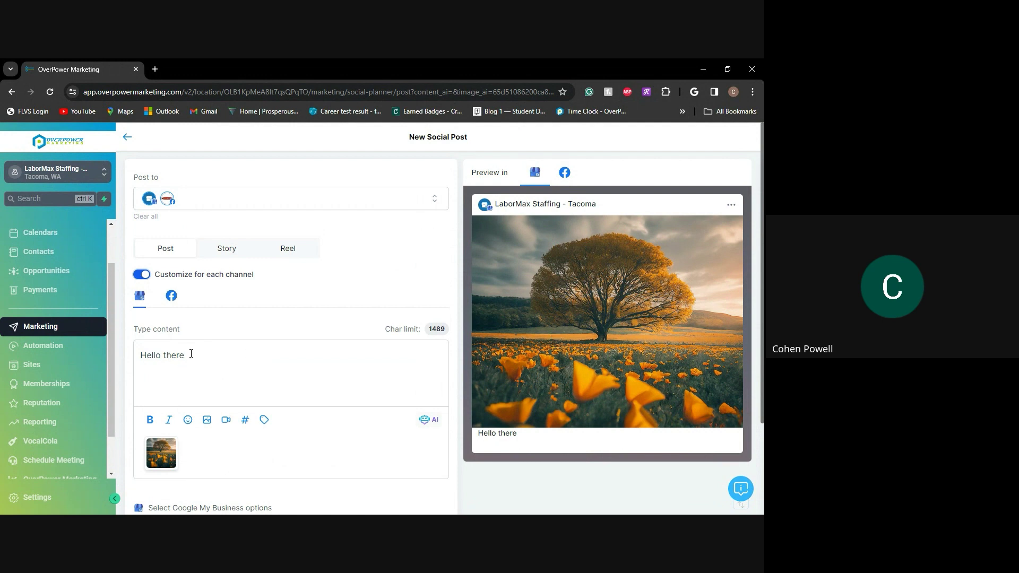
pyautogui.moveTo(186, 355); pyautogui.dragTo(163, 359)
pyautogui.click(171, 296)
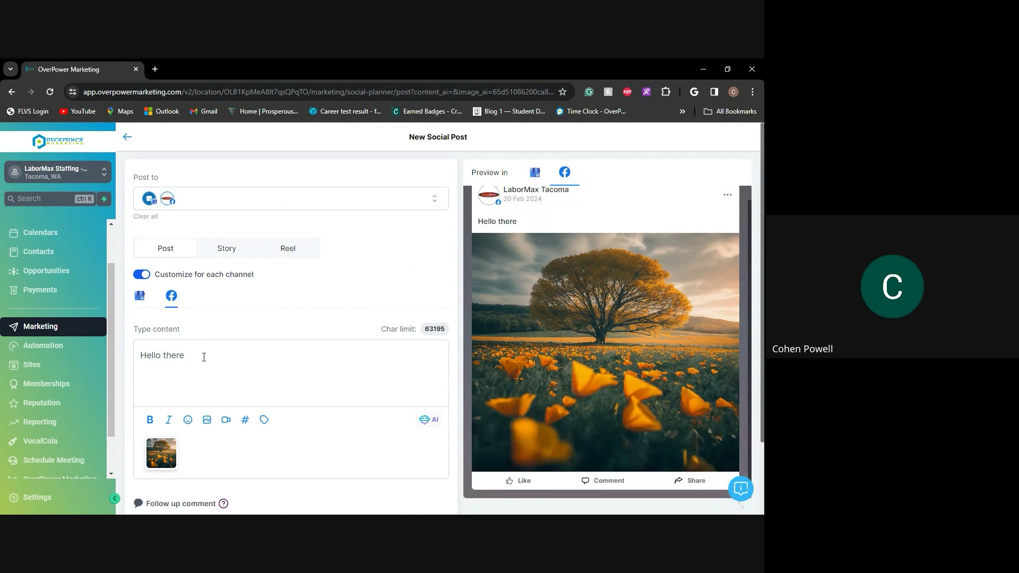
pyautogui.click(140, 296)
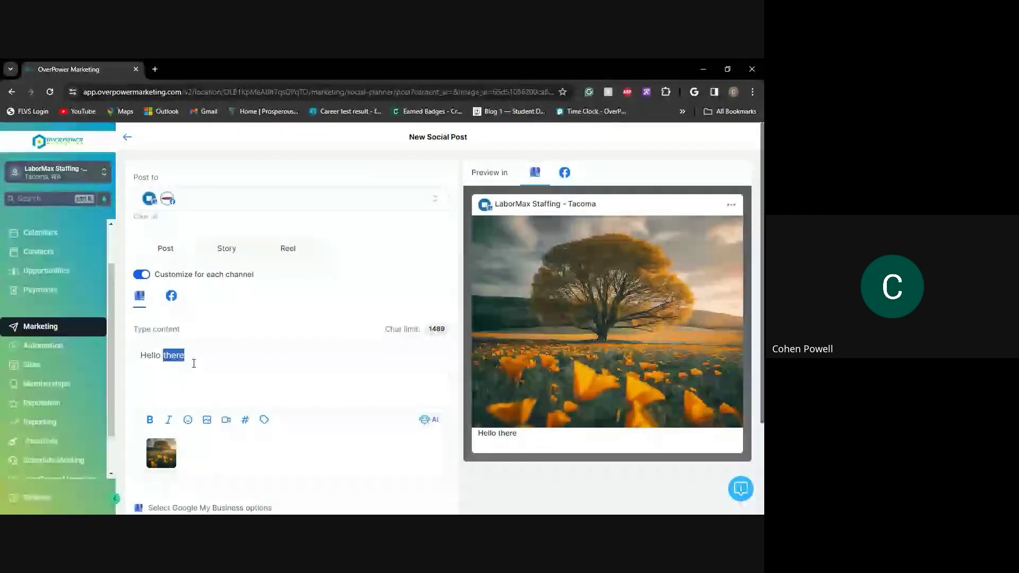
pyautogui.press('BackSpace')
pyautogui.press('BackSpace')
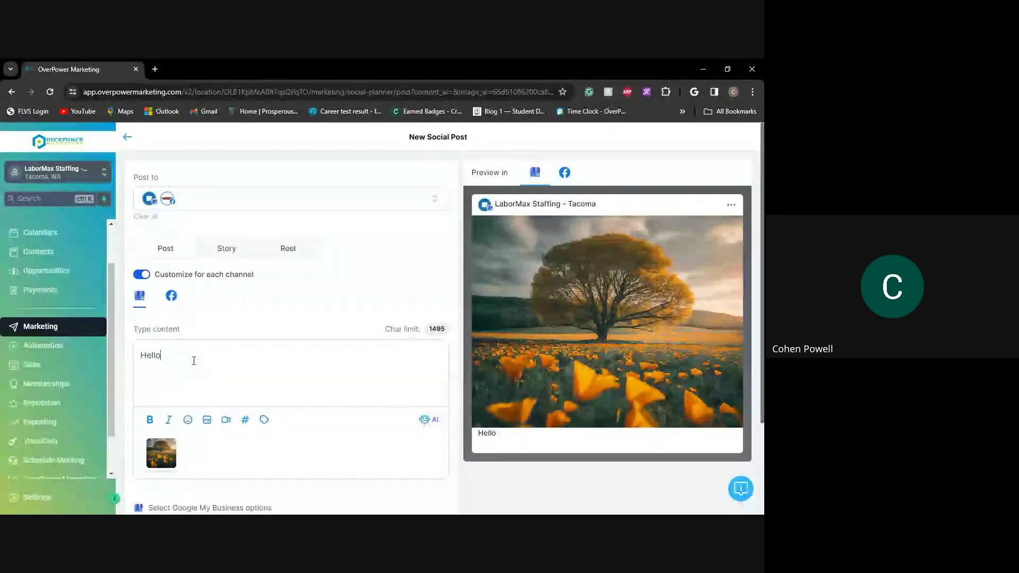
pyautogui.click(171, 297)
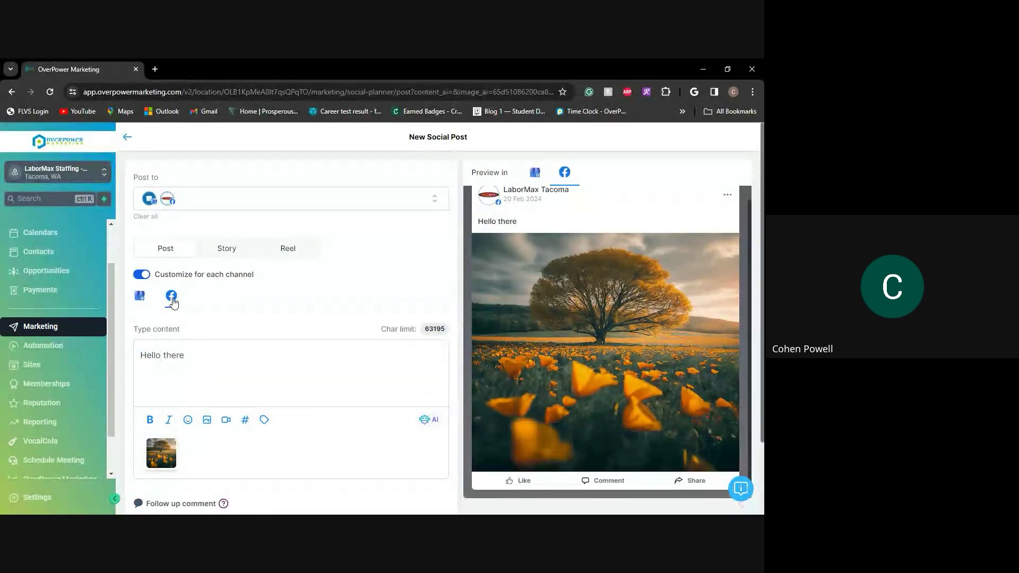
# Open the follow-up comment field for the Facebook post
pyautogui.scroll(-2, 221, 318)
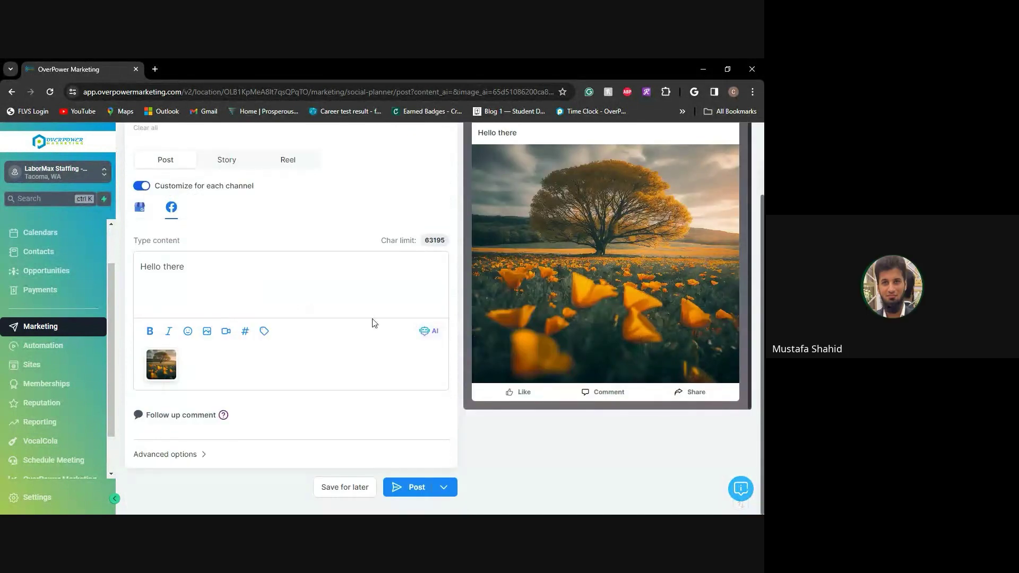
pyautogui.scroll(1, 362, 305)
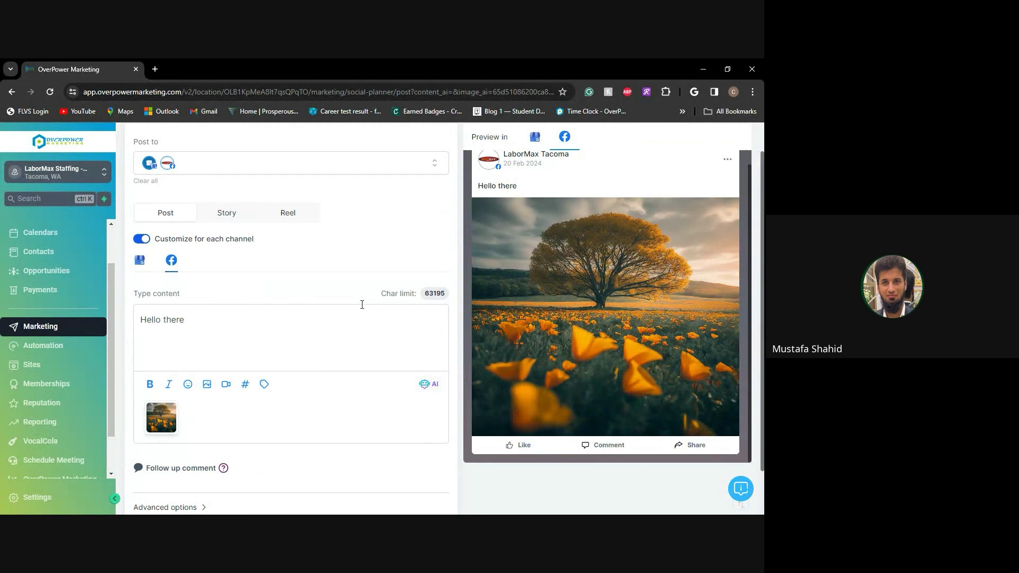
pyautogui.scroll(-1, 209, 403)
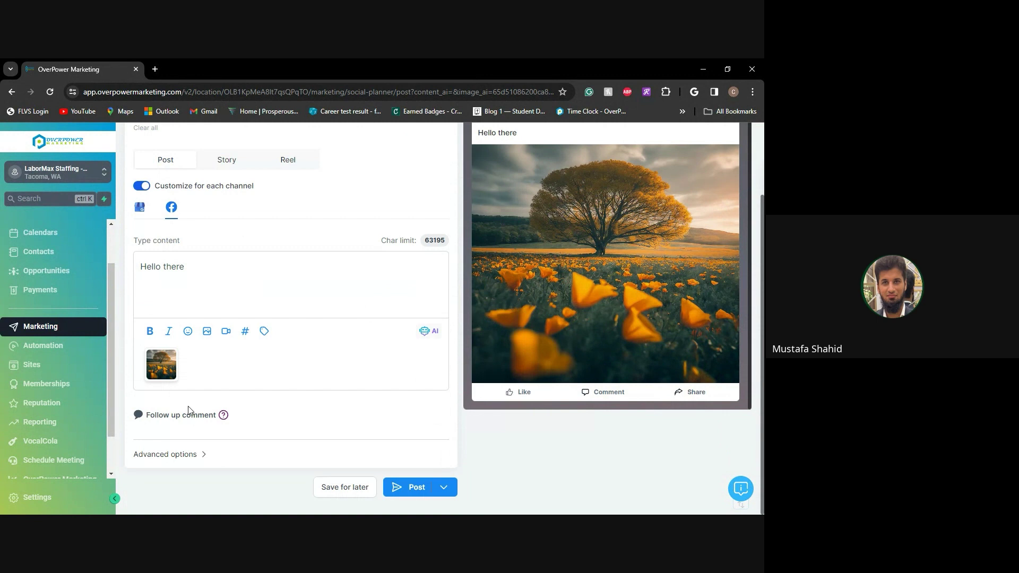
pyautogui.click(211, 417)
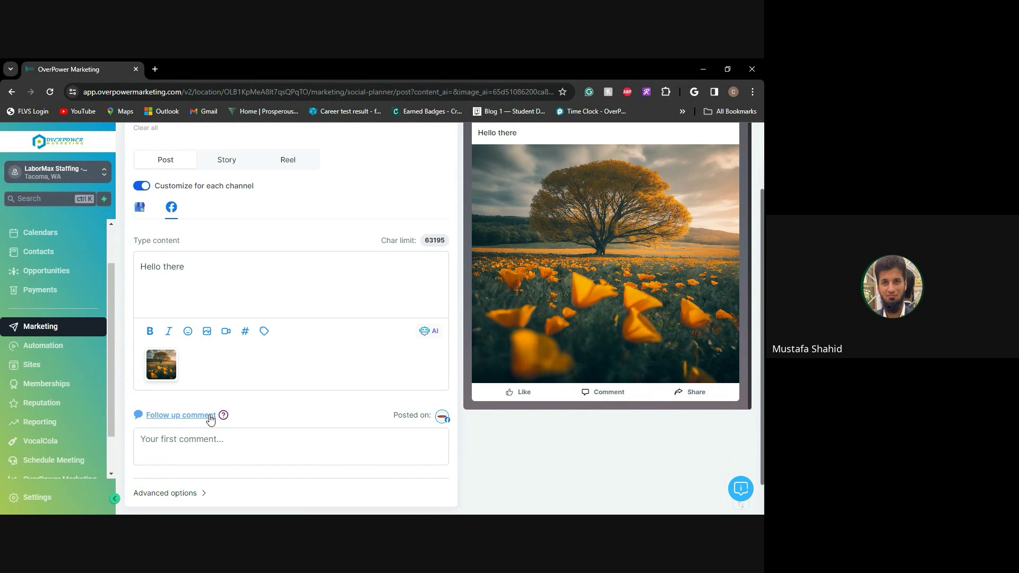
# Start generating AI text for the Facebook post with the content title "Informational Post"
pyautogui.scroll(1, 294, 393)
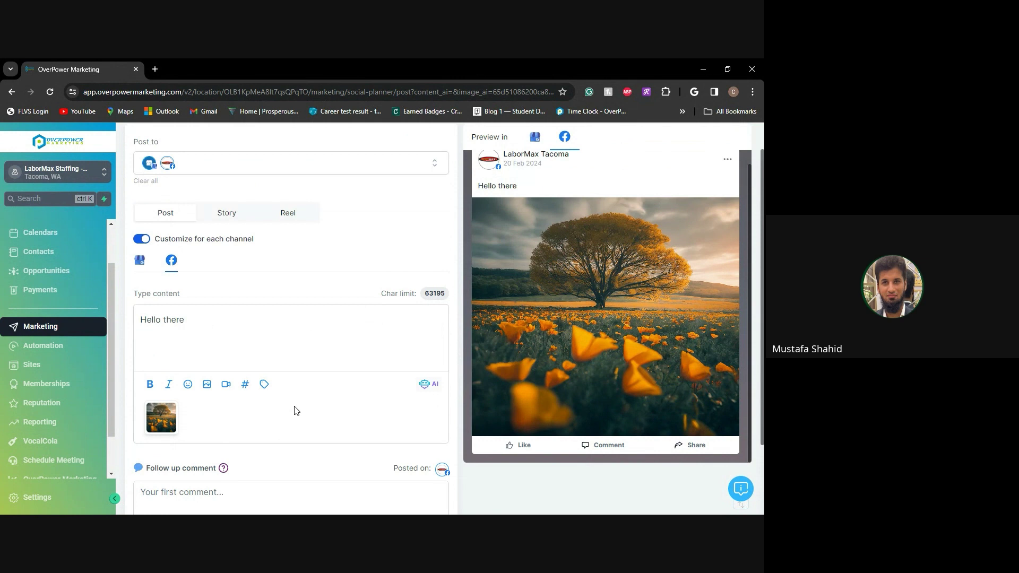
pyautogui.scroll(1, 296, 410)
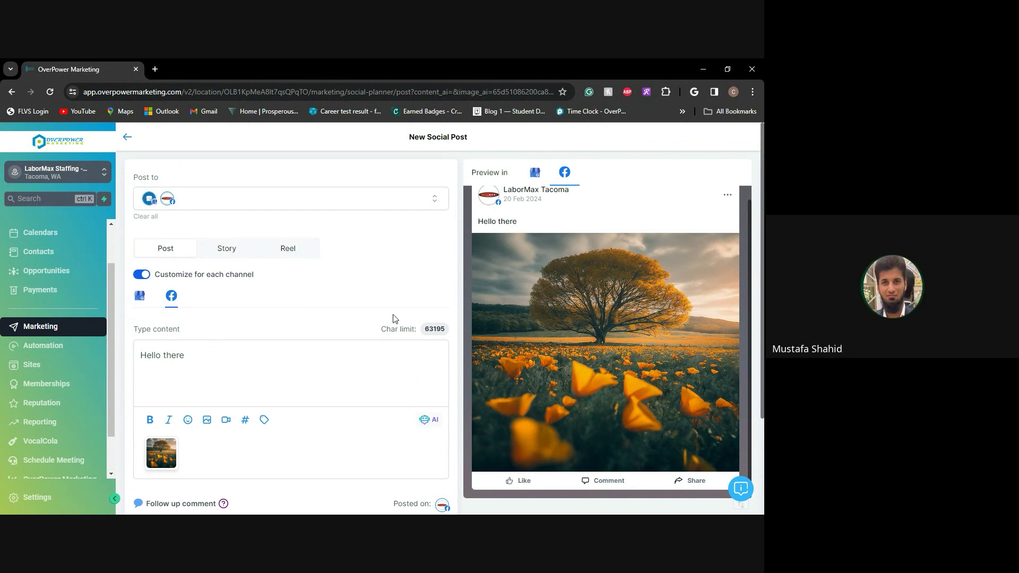
pyautogui.scroll(-1, 393, 318)
pyautogui.scroll(1, 393, 318)
pyautogui.click(435, 420)
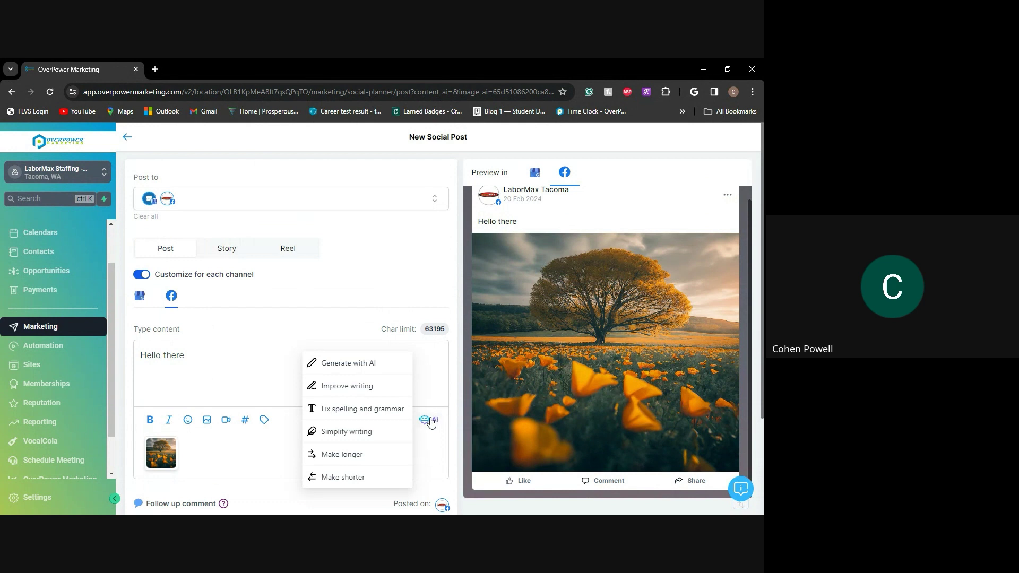
pyautogui.click(380, 365)
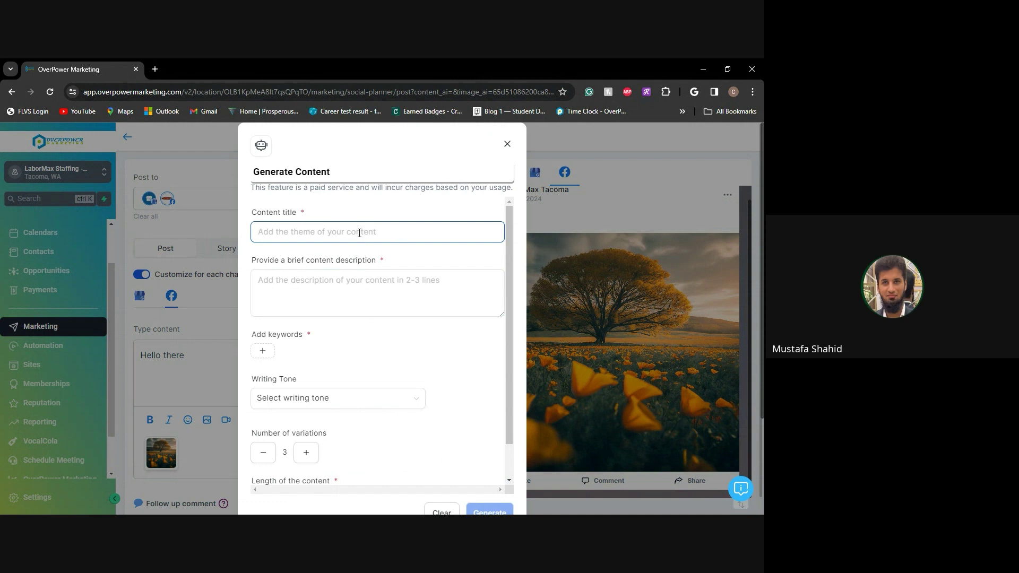
pyautogui.write('Informational Post')
# Enter the content description "Explain services in two to three lines our services include janitorial, construction, warehouse, etc."
pyautogui.click(366, 273)
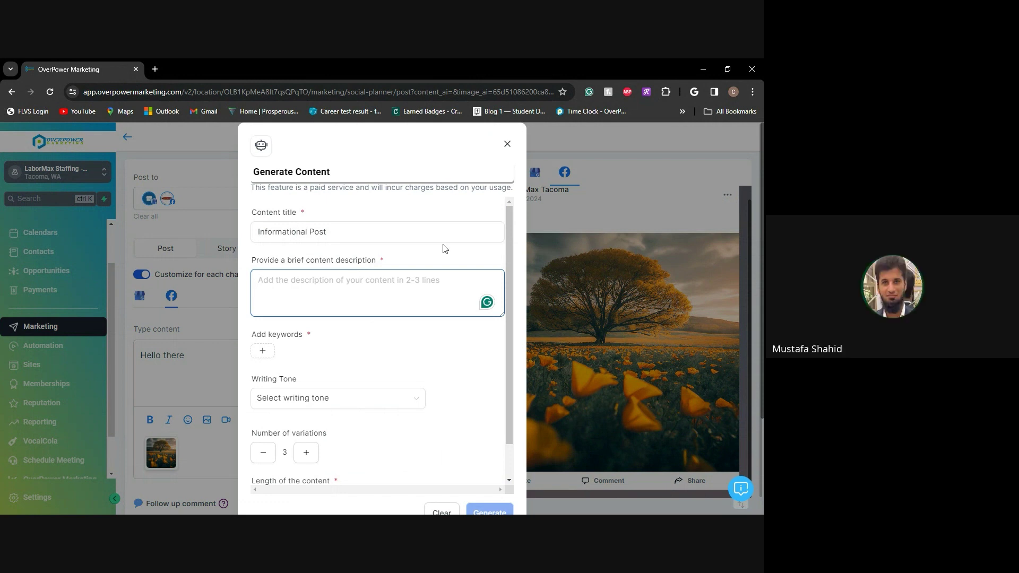
pyautogui.write('E')
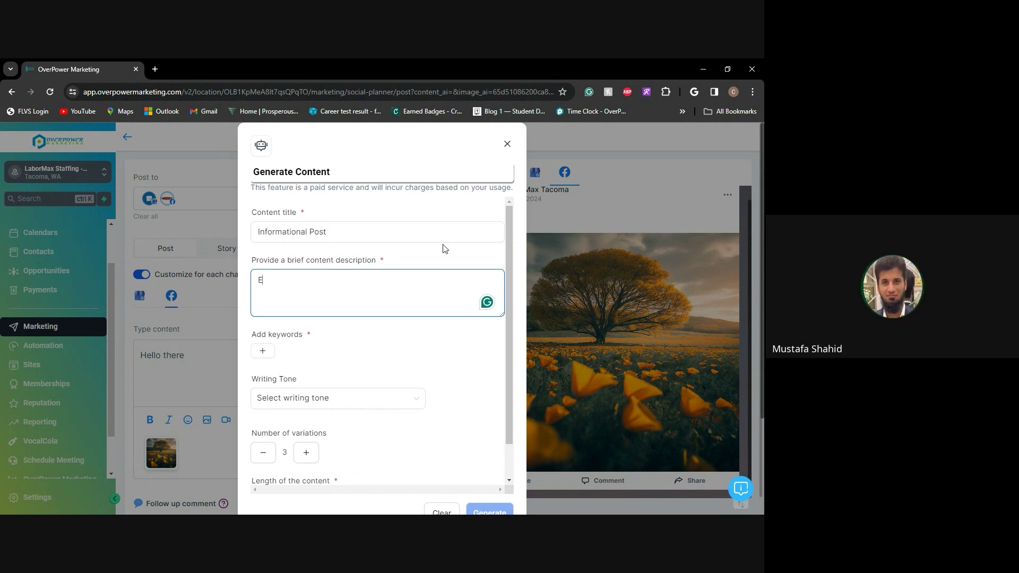
pyautogui.write('xplain services in two to three lines')
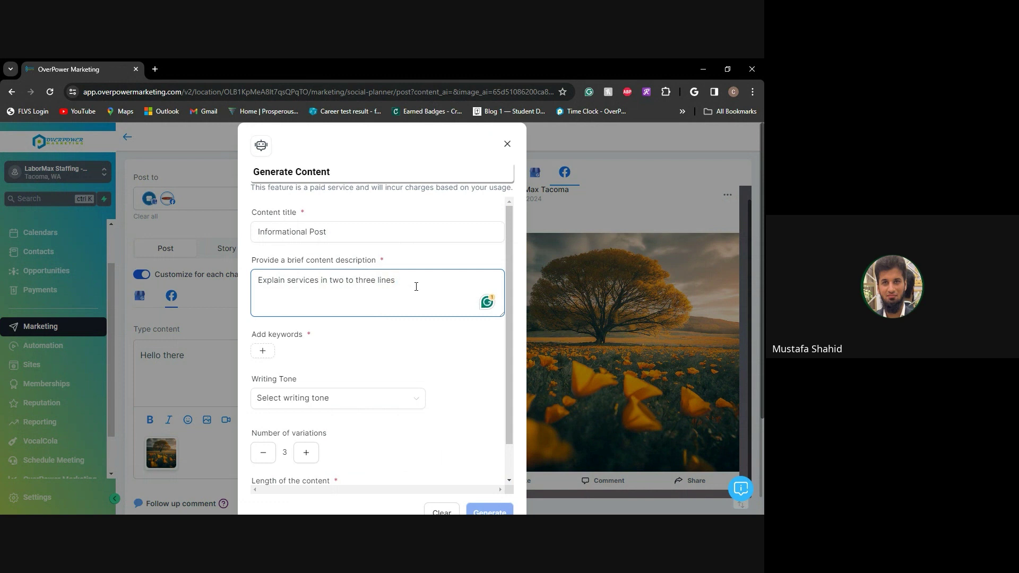
pyautogui.write('of')
pyautogui.press('BackSpace')
pyautogui.press('BackSpace')
pyautogui.write('ur services include janitorial, constr')
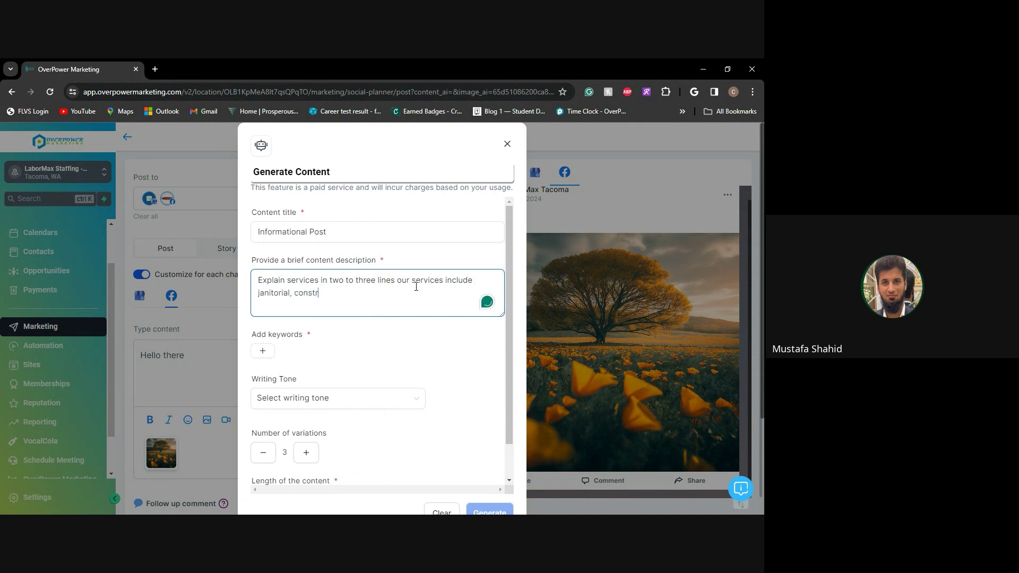
pyautogui.write('uction, warehouse, etc.')
pyautogui.scroll(-1, 330, 326)
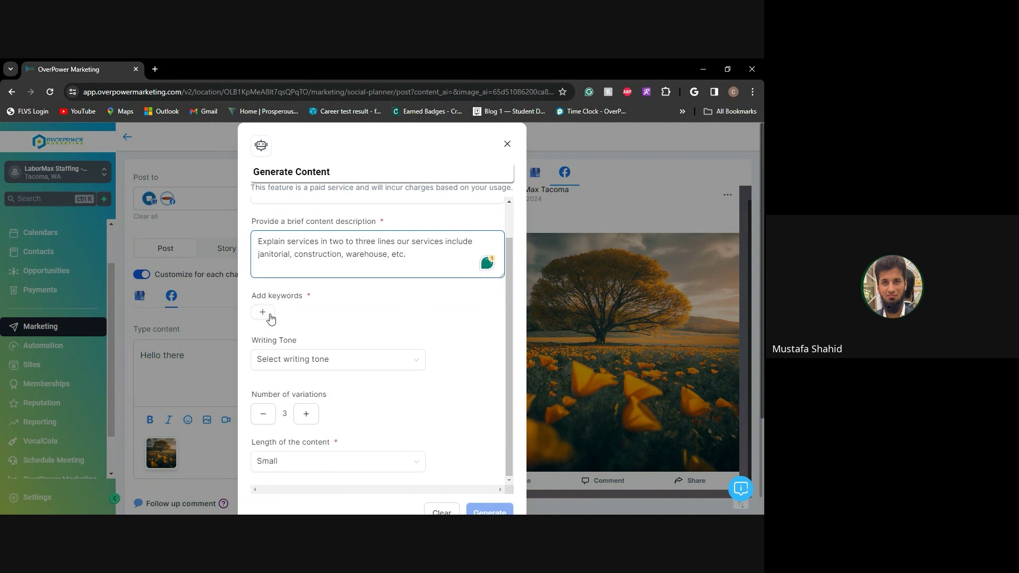
# Add a keyword entry for the generated content and enter "janitorial" in it
pyautogui.click(271, 318)
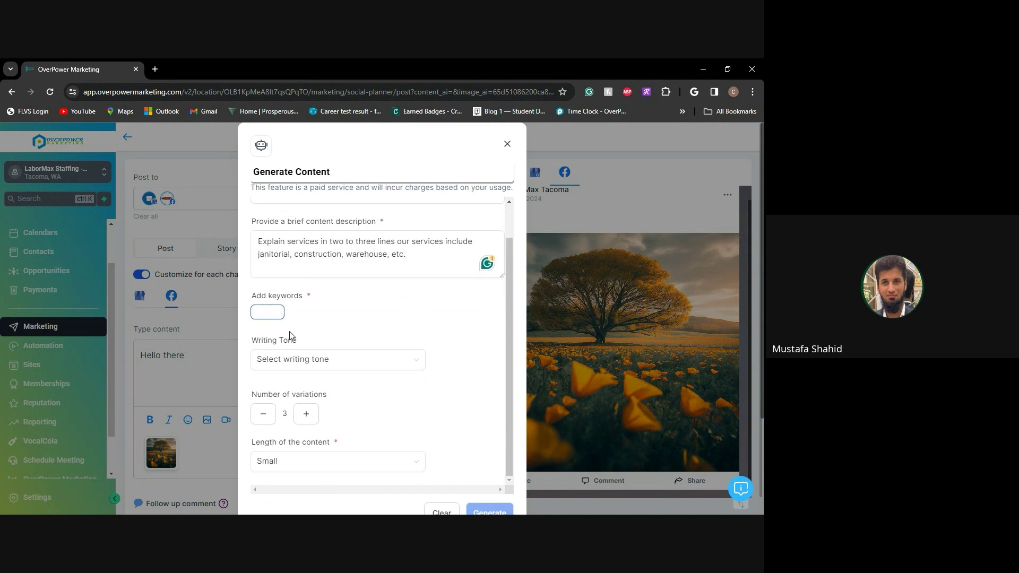
pyautogui.write('janit')
pyautogui.press('BackSpace')
pyautogui.press('BackSpace')
pyautogui.write('n')
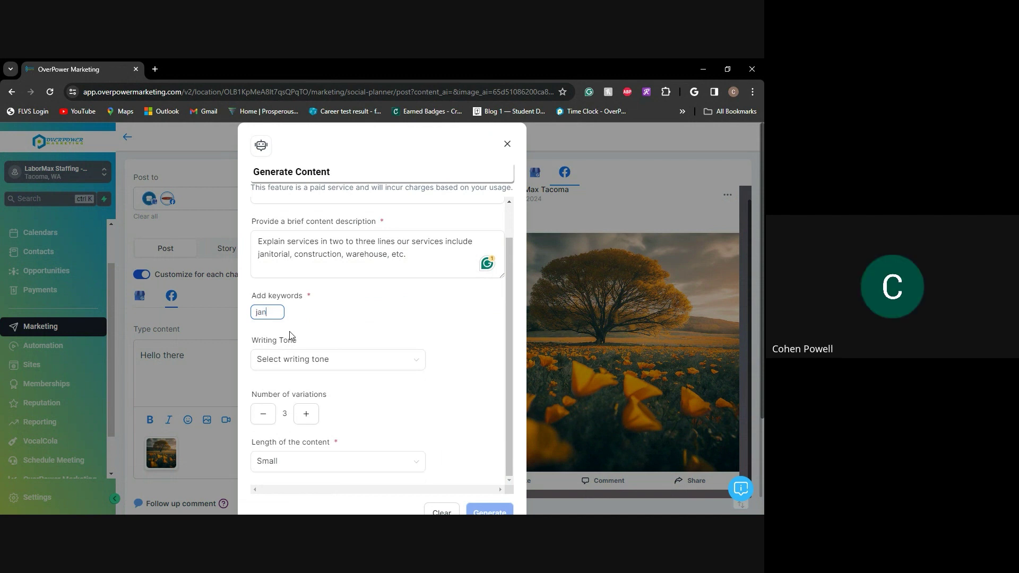
pyautogui.write('itorial')
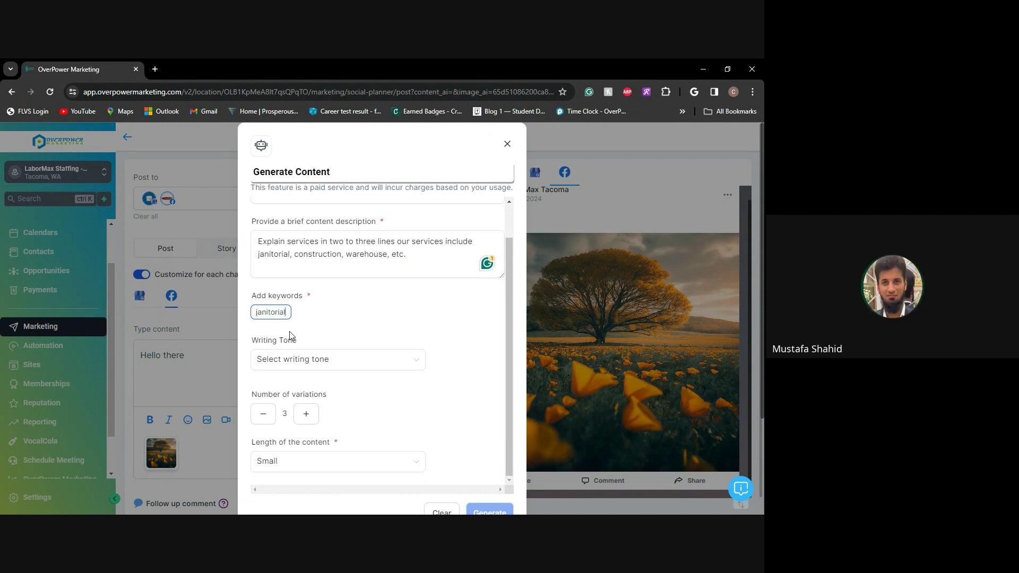
pyautogui.write(', cons')
pyautogui.press('BackSpace')
pyautogui.press('BackSpace')
pyautogui.press('BackSpace')
pyautogui.press('BackSpace')
pyautogui.press('BackSpace')
pyautogui.press('BackSpace')
pyautogui.write('st')
pyautogui.press('BackSpace')
pyautogui.press('BackSpace')
pyautogui.press('BackSpace')
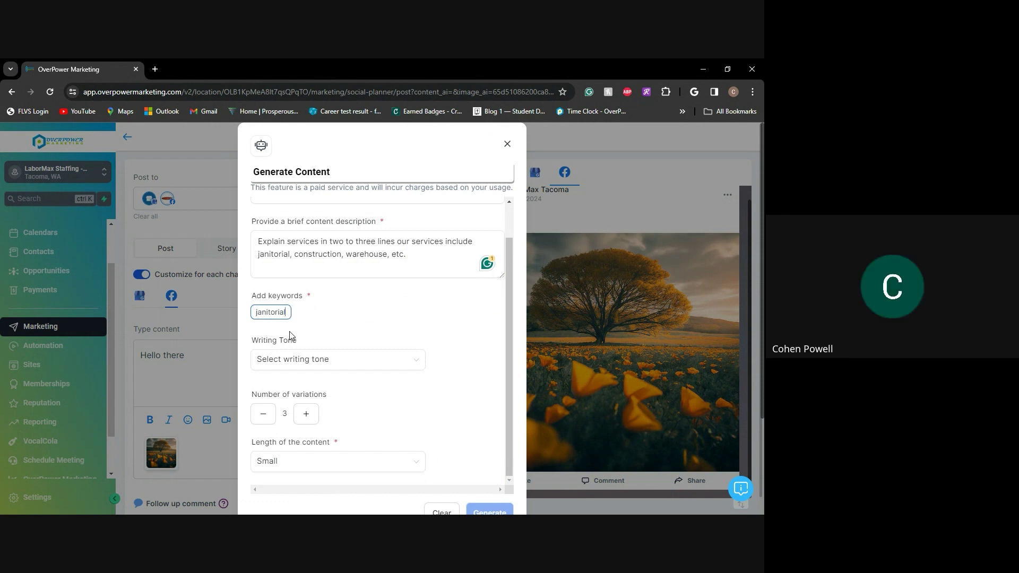
# Confirm the "janitorial" keyword and add "staffing" as a second keyword for the generated content
pyautogui.press('Return')
pyautogui.click(313, 313)
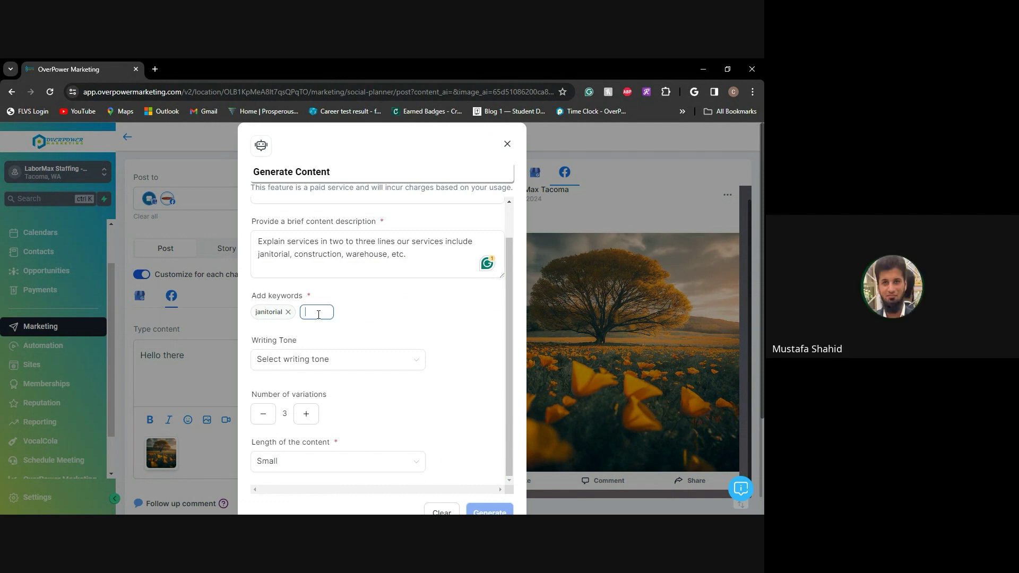
pyautogui.write('staffing')
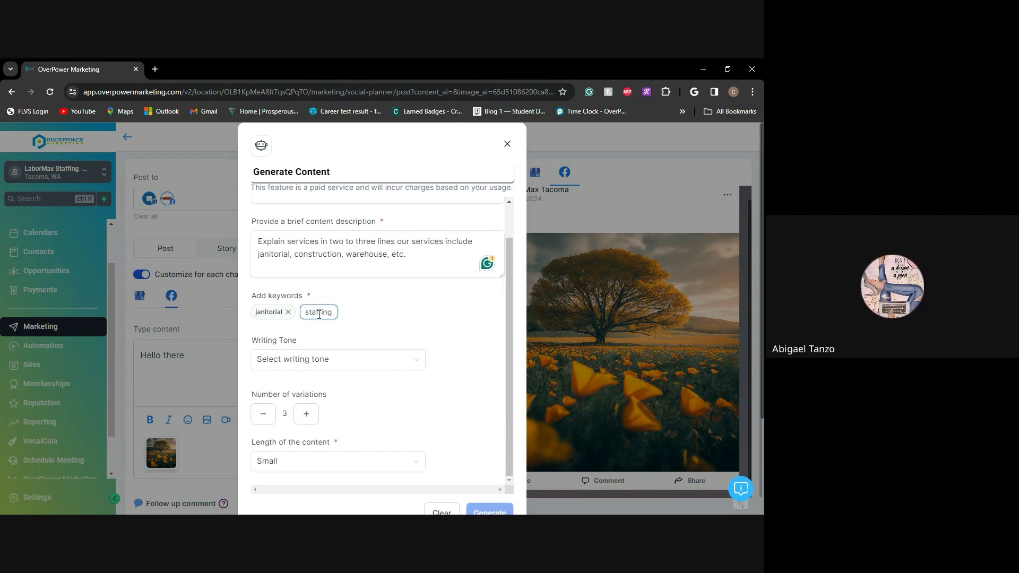
pyautogui.press('Return')
pyautogui.click(351, 311)
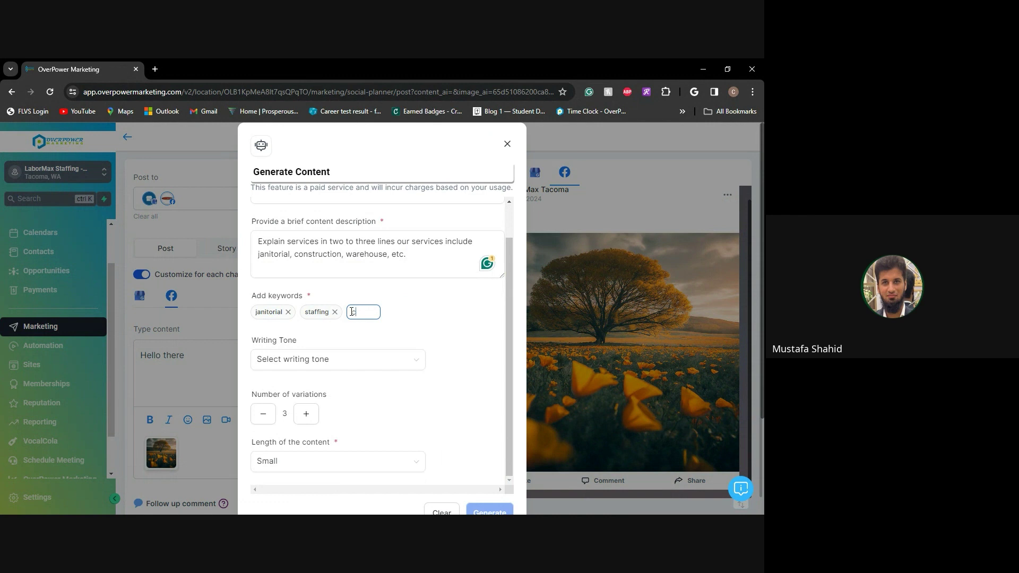
# Set the writing tone of the generated content to Professional
pyautogui.click(348, 366)
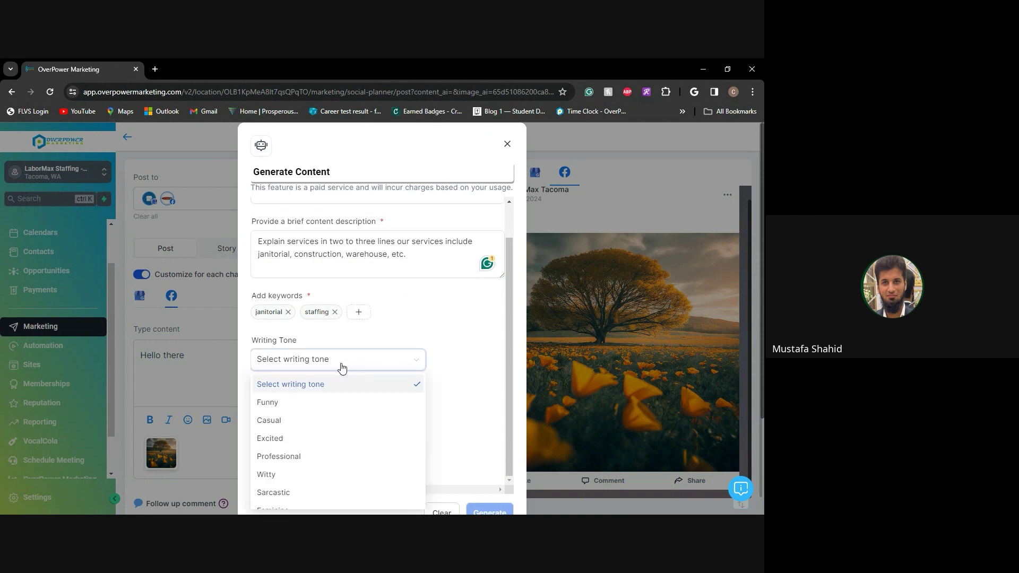
pyautogui.scroll(-3, 297, 392)
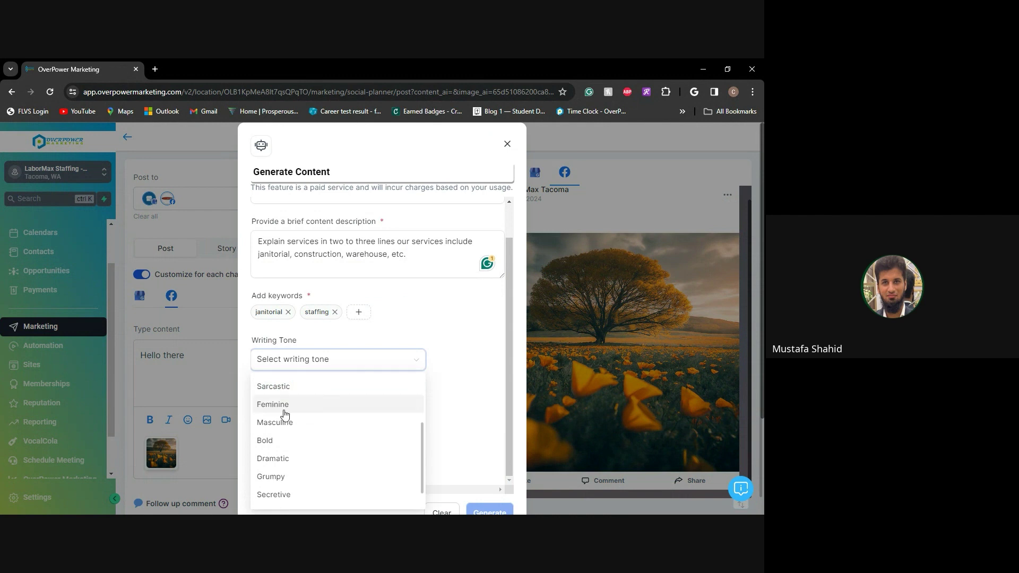
pyautogui.scroll(2, 285, 428)
pyautogui.click(278, 401)
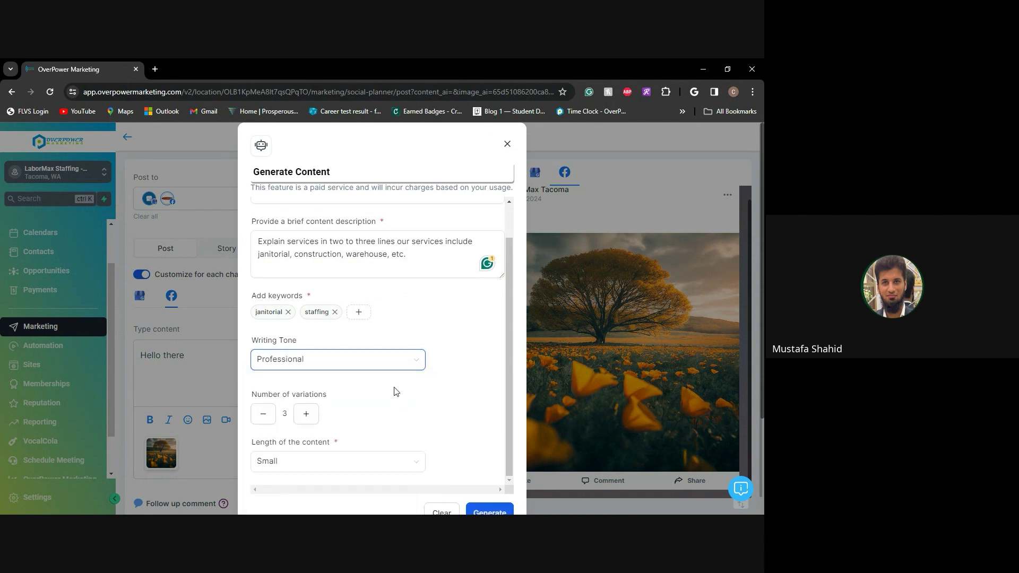
# Set the content length to Medium and generate the text variations for the Facebook post
pyautogui.scroll(-1, 386, 391)
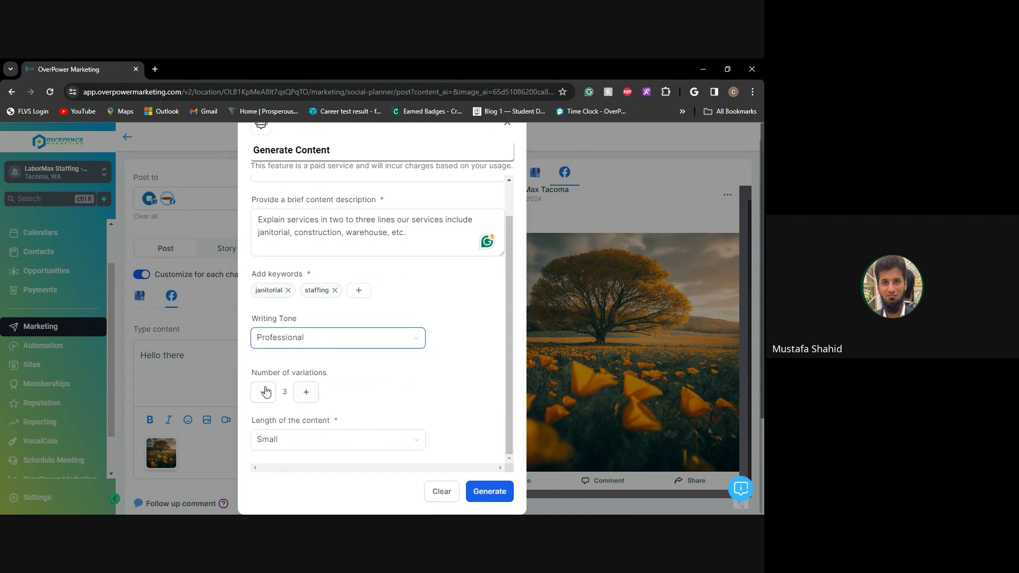
pyautogui.click(298, 439)
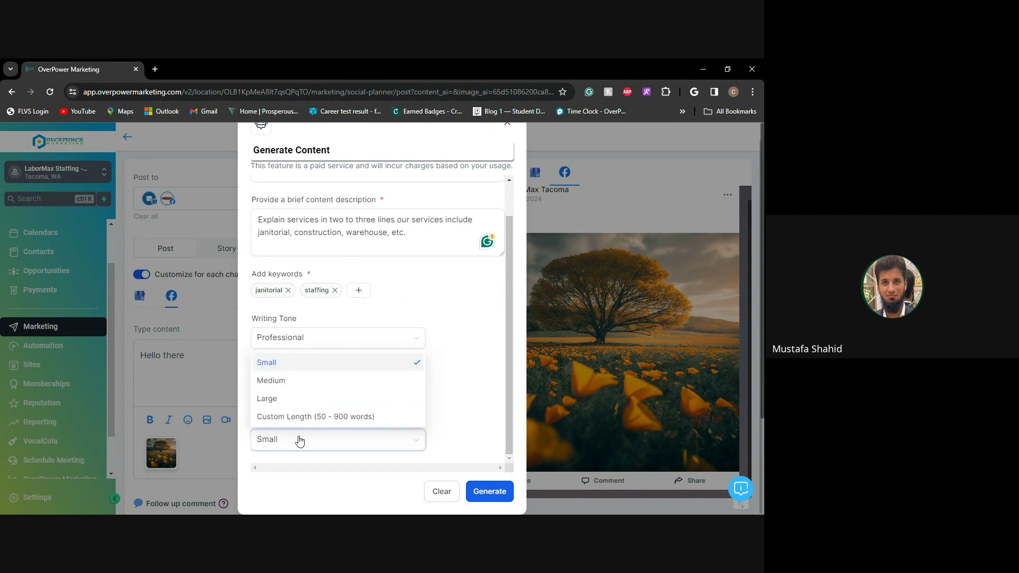
pyautogui.click(273, 380)
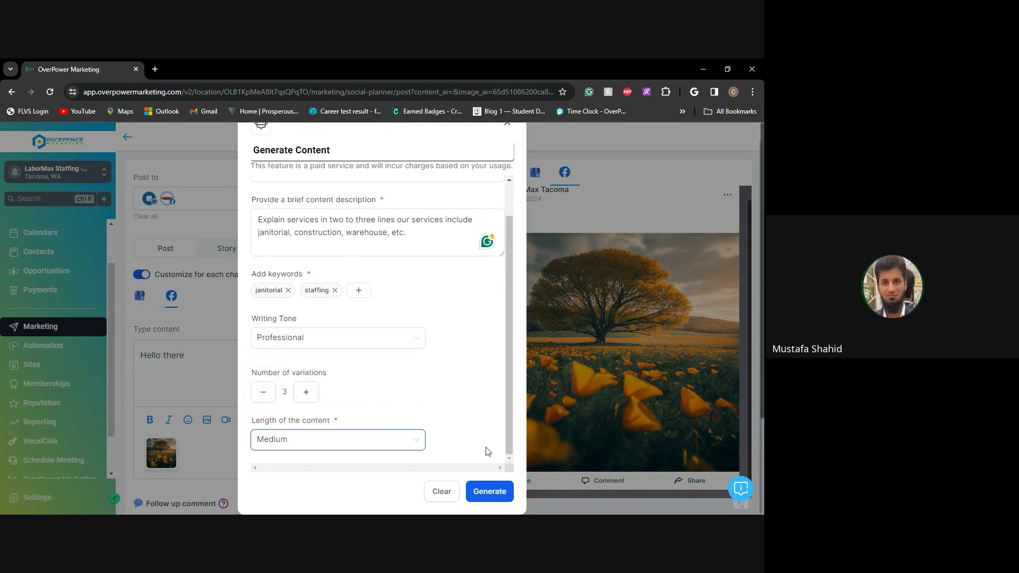
pyautogui.click(490, 488)
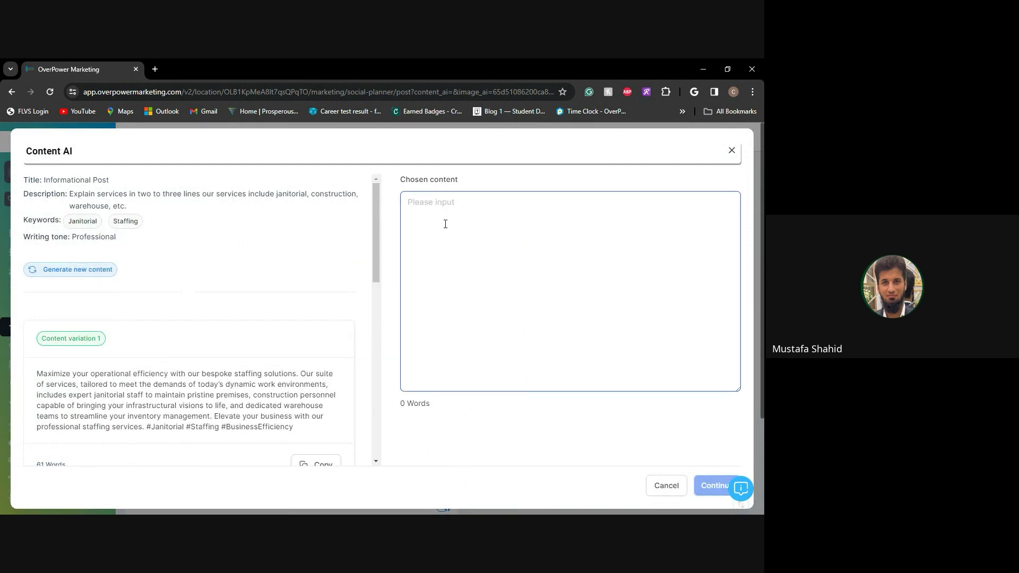
# Review the generated content variations and cancel Content AI without choosing any of them
pyautogui.scroll(-5, 243, 360)
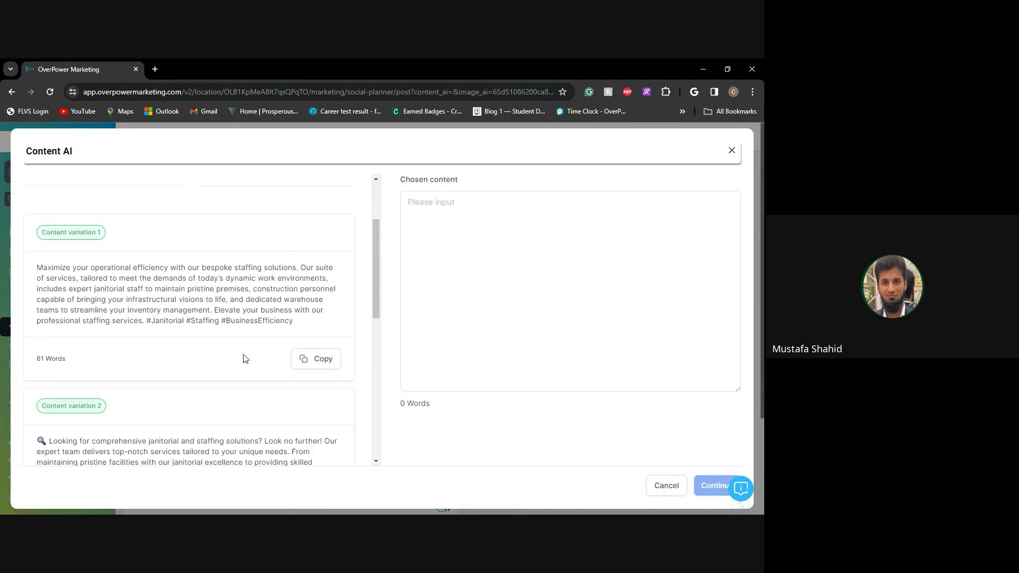
pyautogui.scroll(-1, 244, 359)
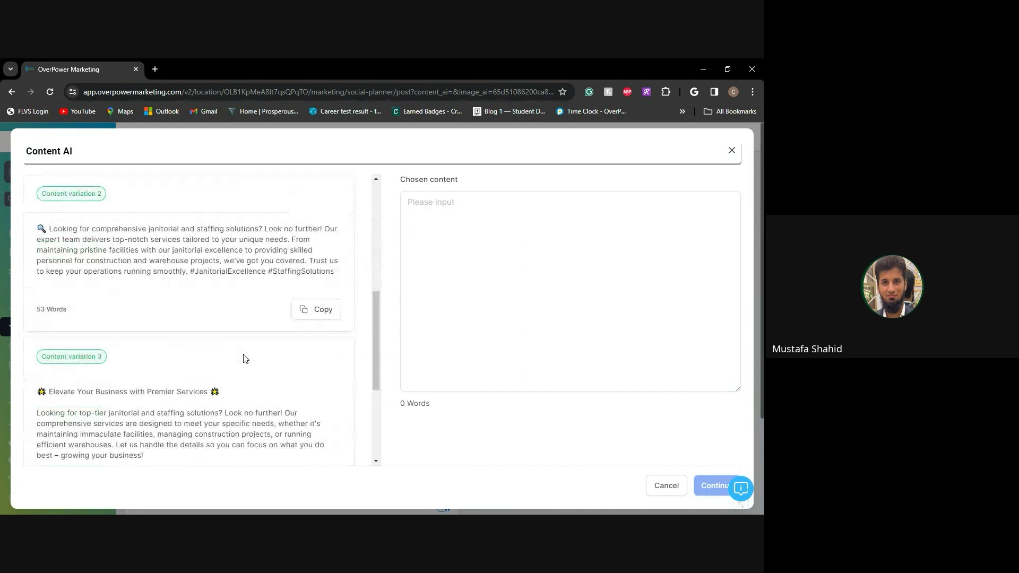
pyautogui.scroll(1, 245, 358)
pyautogui.scroll(-5, 243, 359)
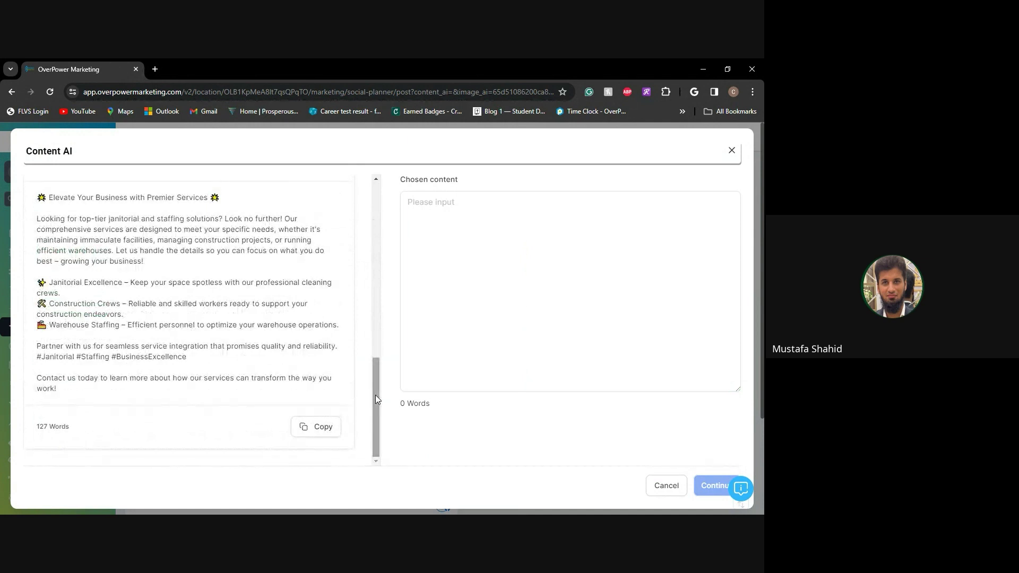
pyautogui.moveTo(374, 395); pyautogui.dragTo(377, 385)
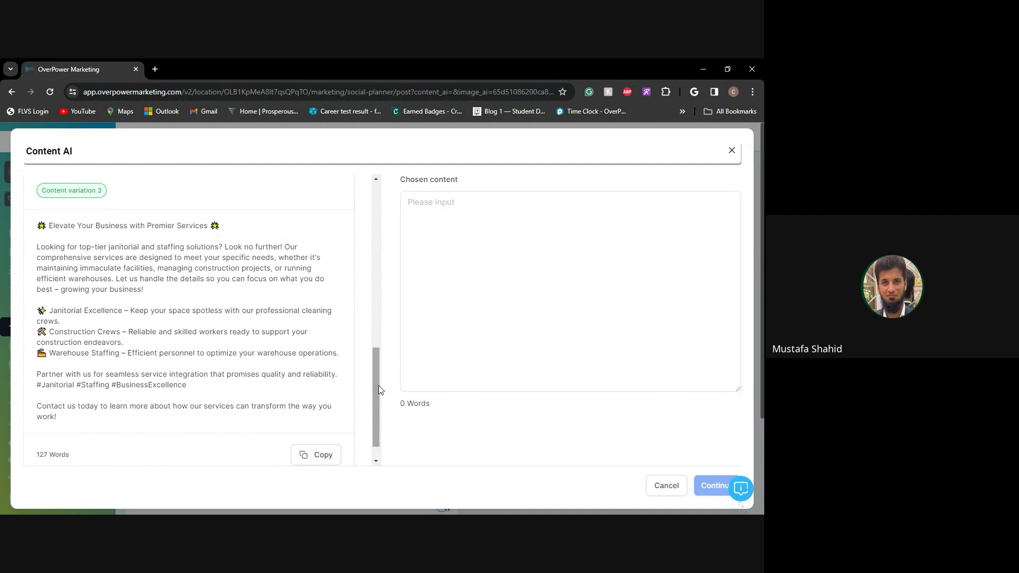
pyautogui.click(433, 391)
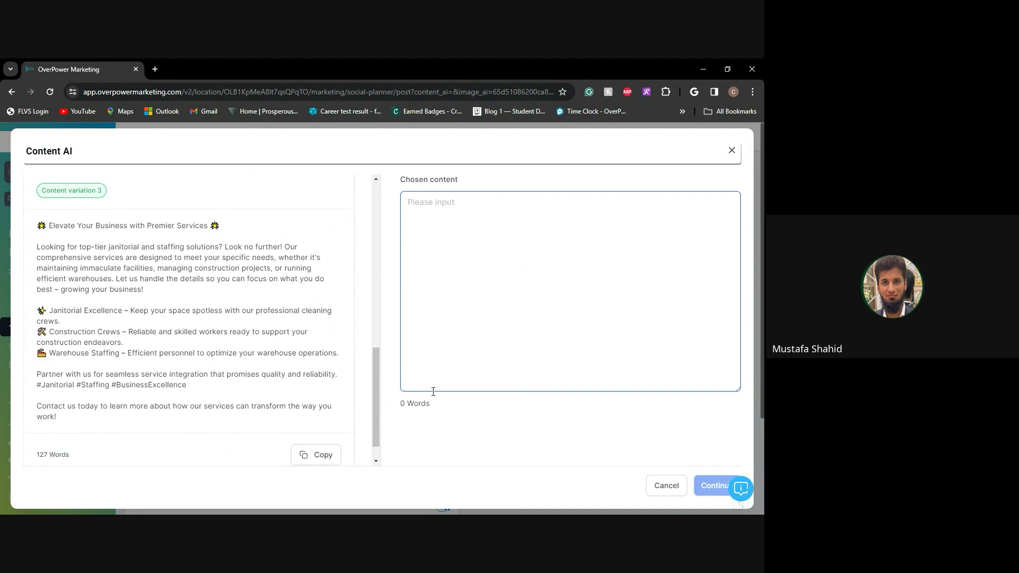
pyautogui.click(654, 487)
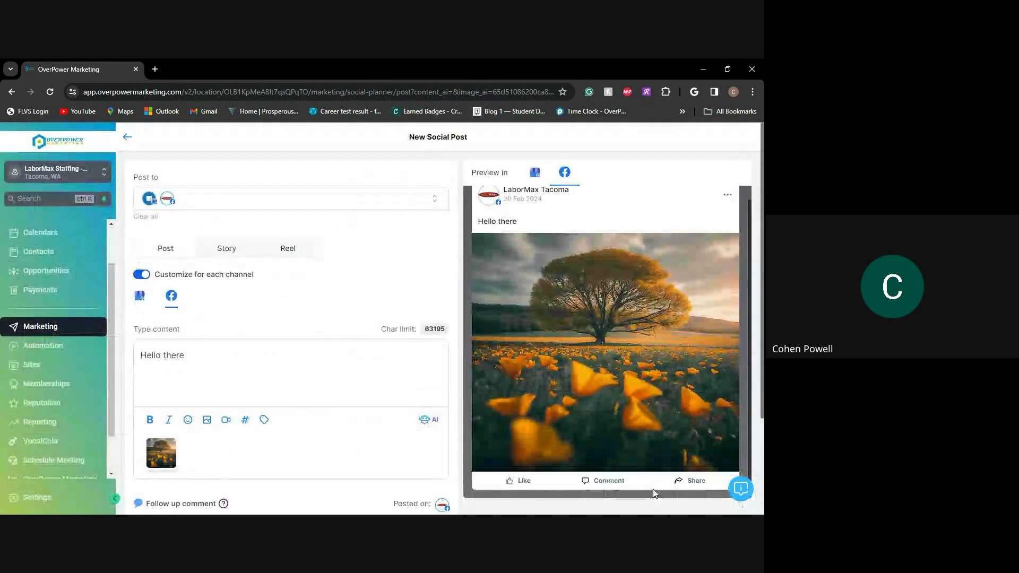